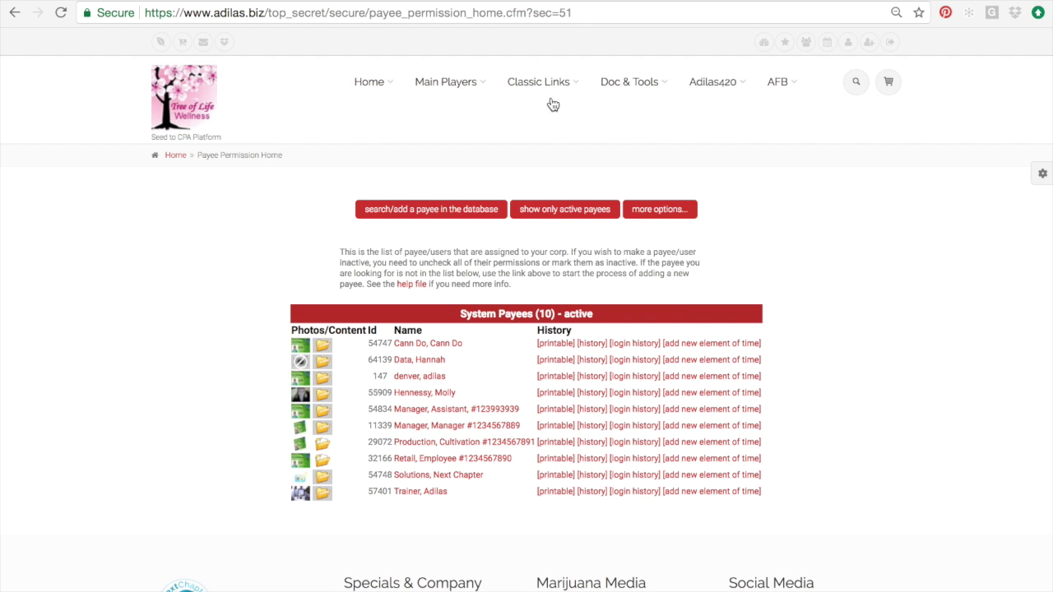
# Step: Open the Add/Edit Payees & Permissions page from System Management
pyautogui.moveTo(552, 76)
pyautogui.moveTo(557, 258)
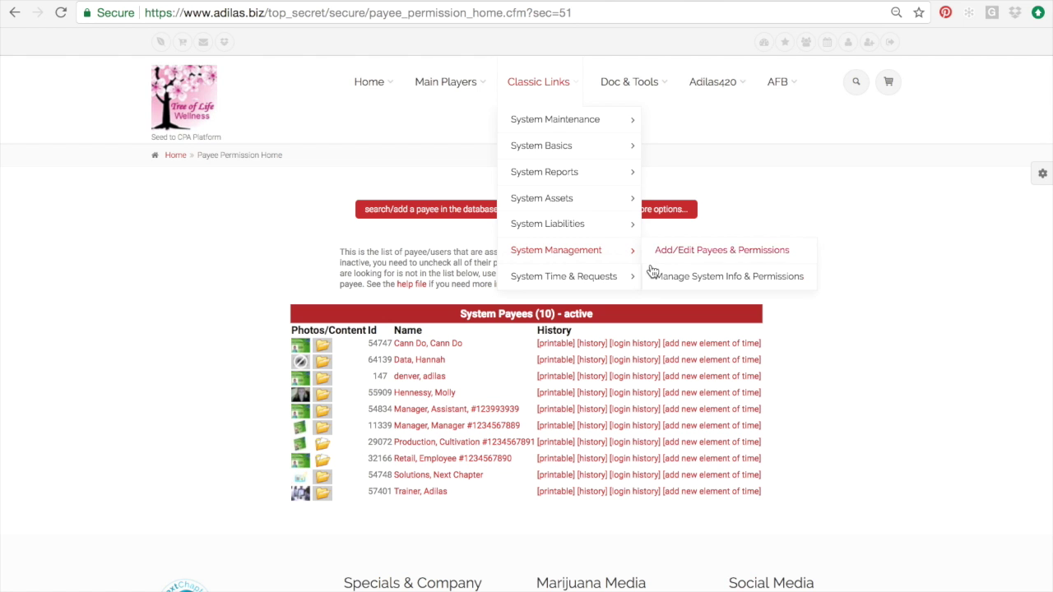
pyautogui.click(703, 257)
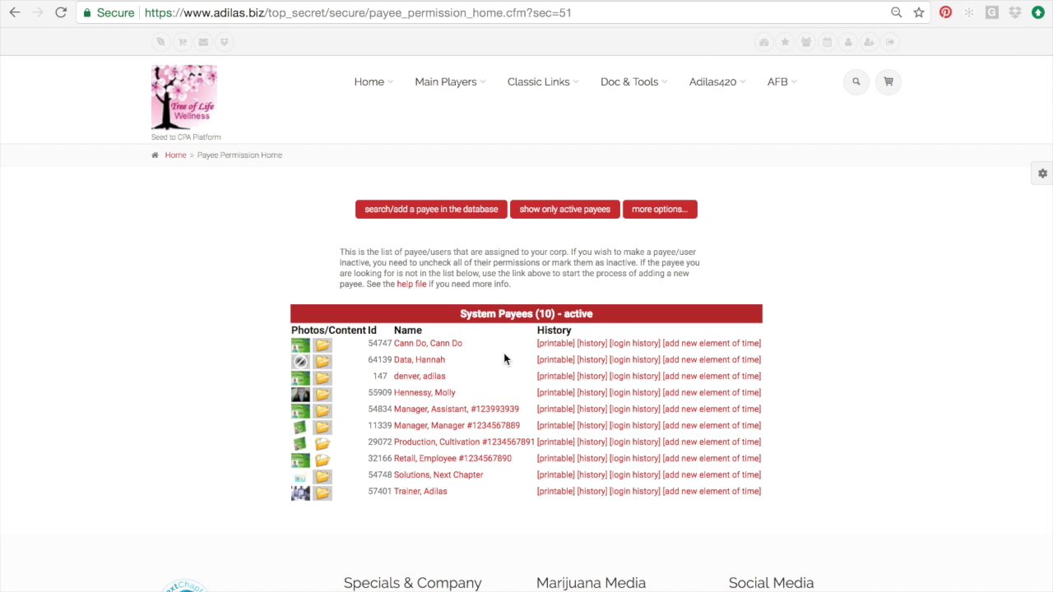
# Step: Search for a payee by last name
pyautogui.click(442, 213)
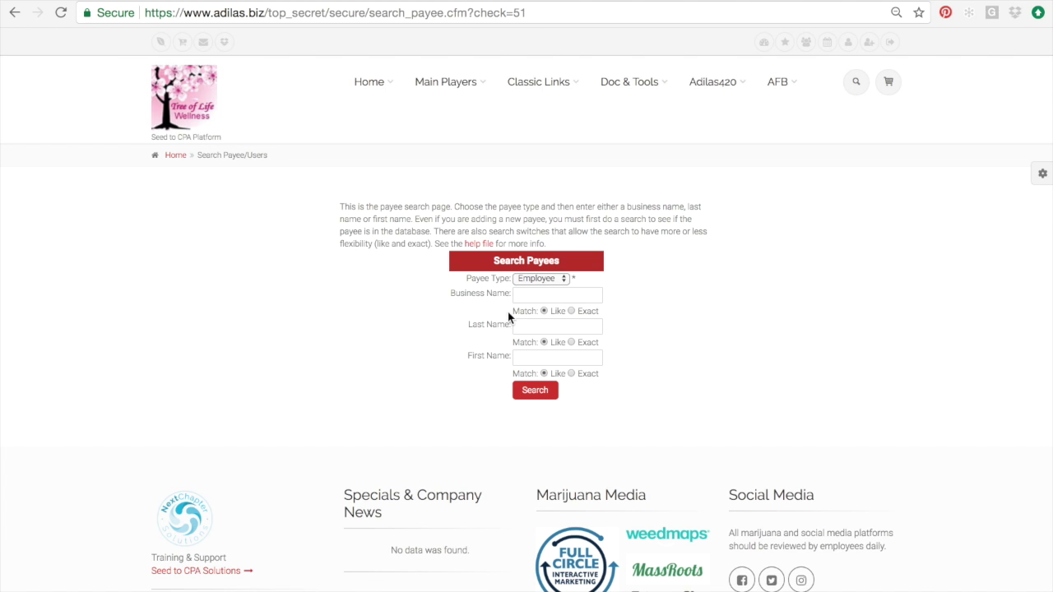
pyautogui.click(533, 328)
pyautogui.write('smith')
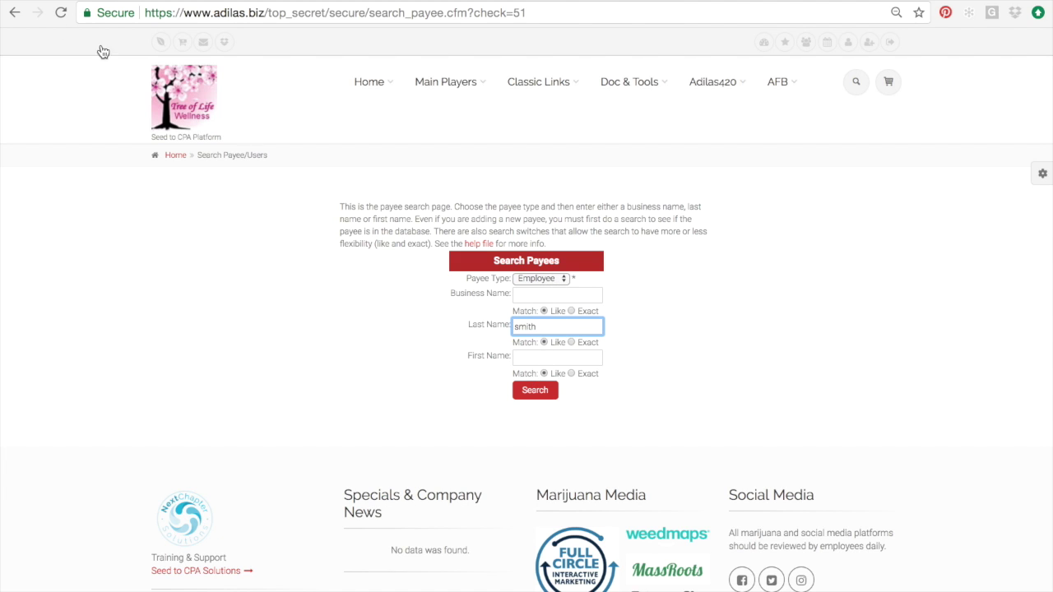
# Step: Return to the payee permission list, filter it to active payees, and highlight the active count
pyautogui.click(15, 13)
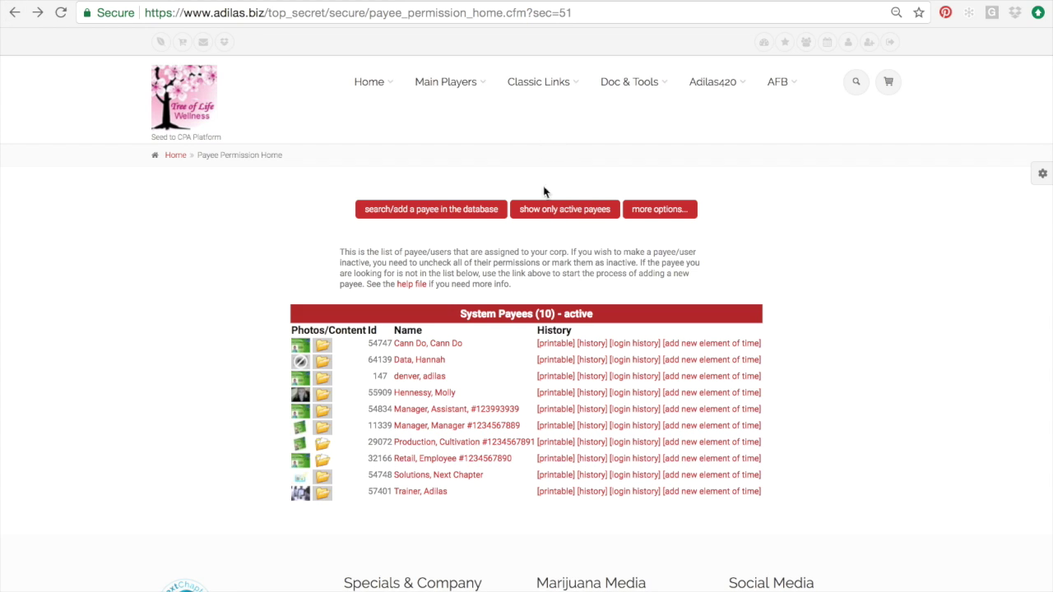
pyautogui.click(563, 215)
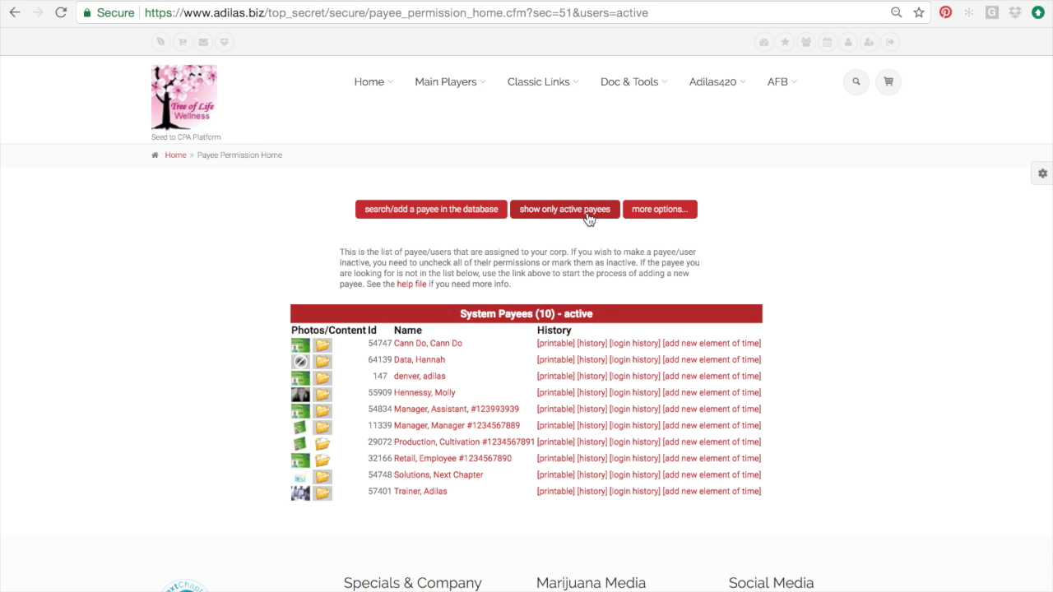
pyautogui.moveTo(595, 313); pyautogui.dragTo(433, 315)
# Step: Open the department homepage from the payee 'more options...', then return to the payee list
pyautogui.click(677, 213)
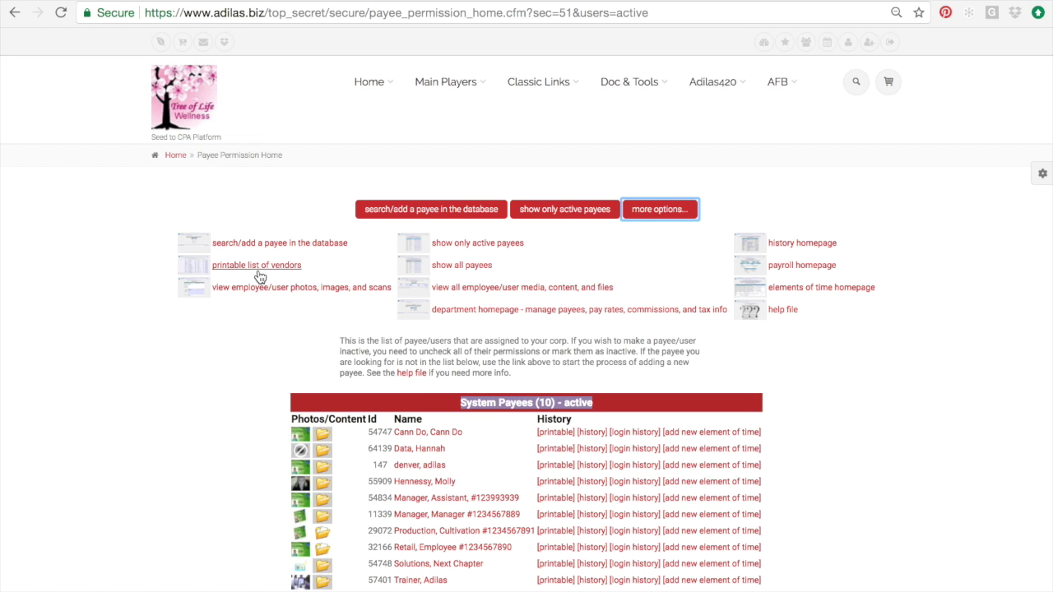
pyautogui.click(509, 312)
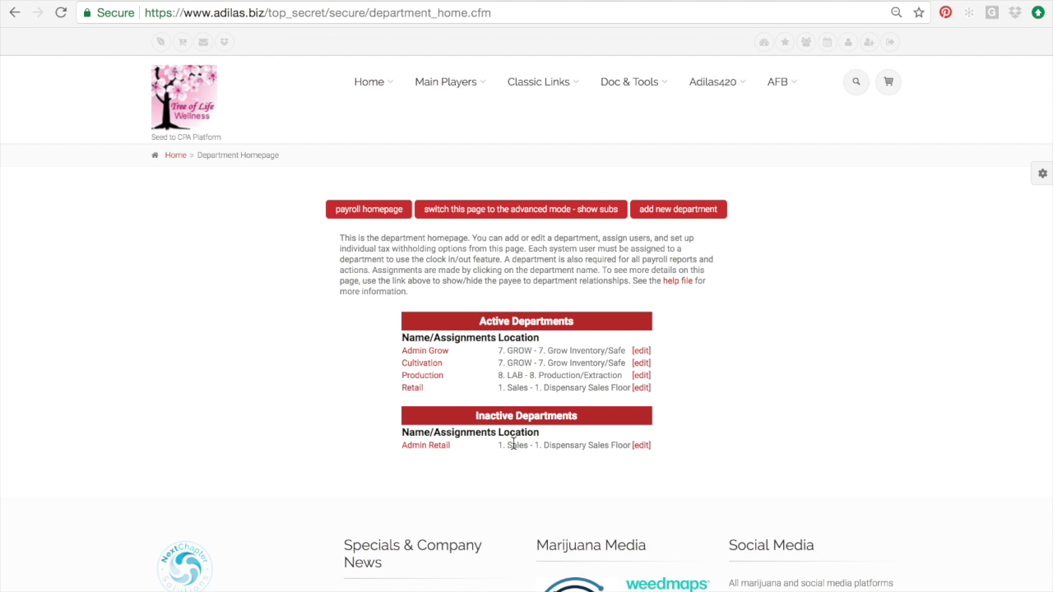
pyautogui.click(14, 17)
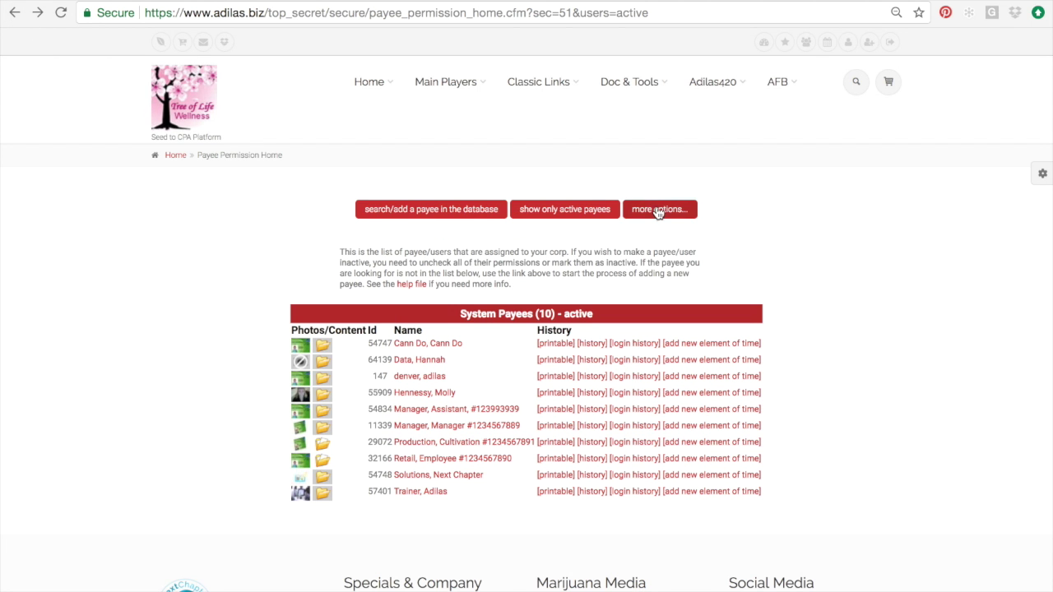
pyautogui.click(658, 211)
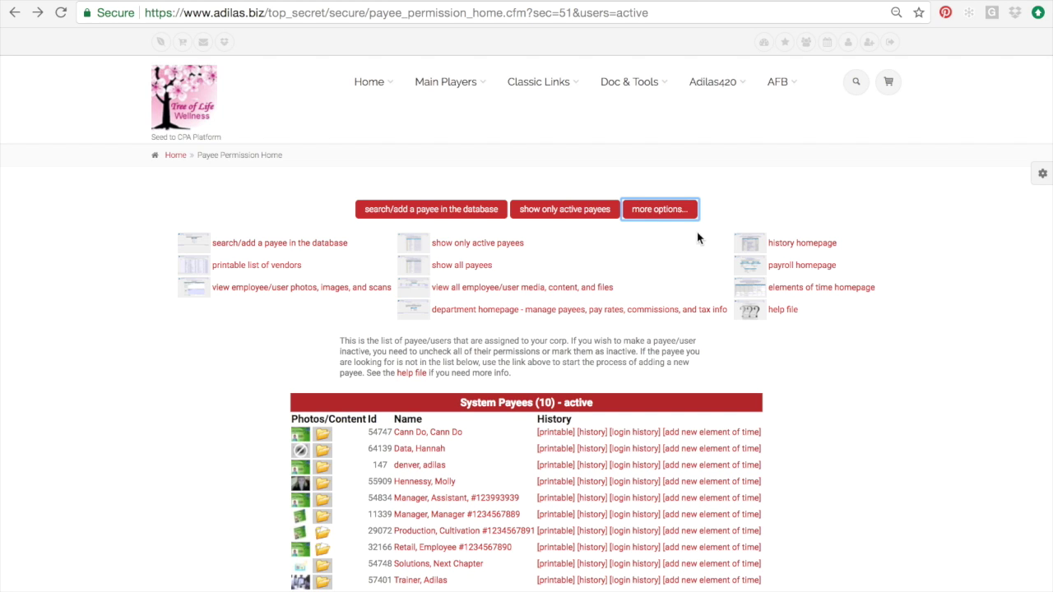
pyautogui.click(803, 291)
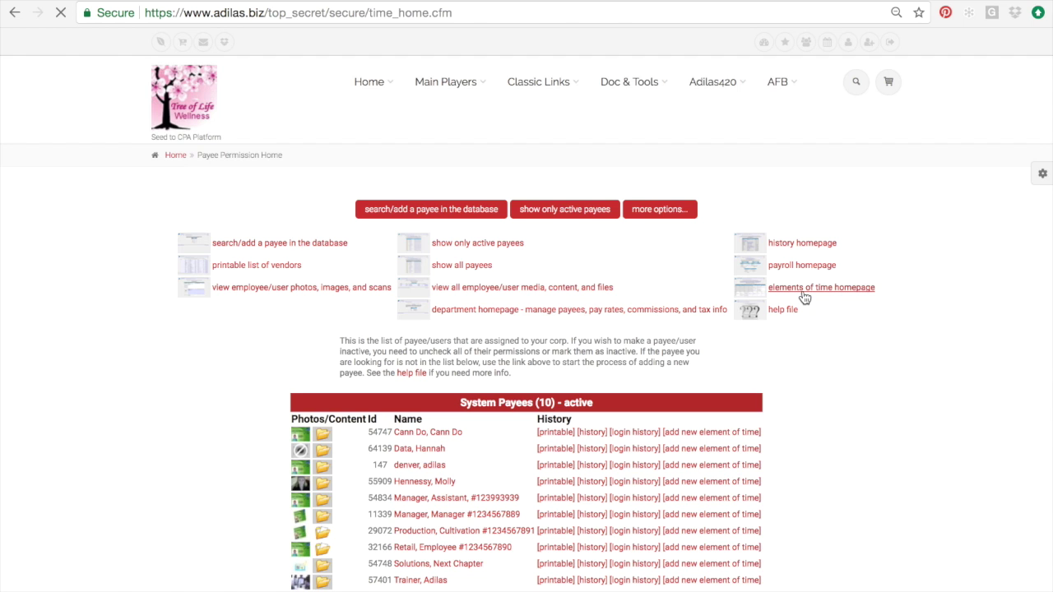
pyautogui.scroll(-2, 650, 446)
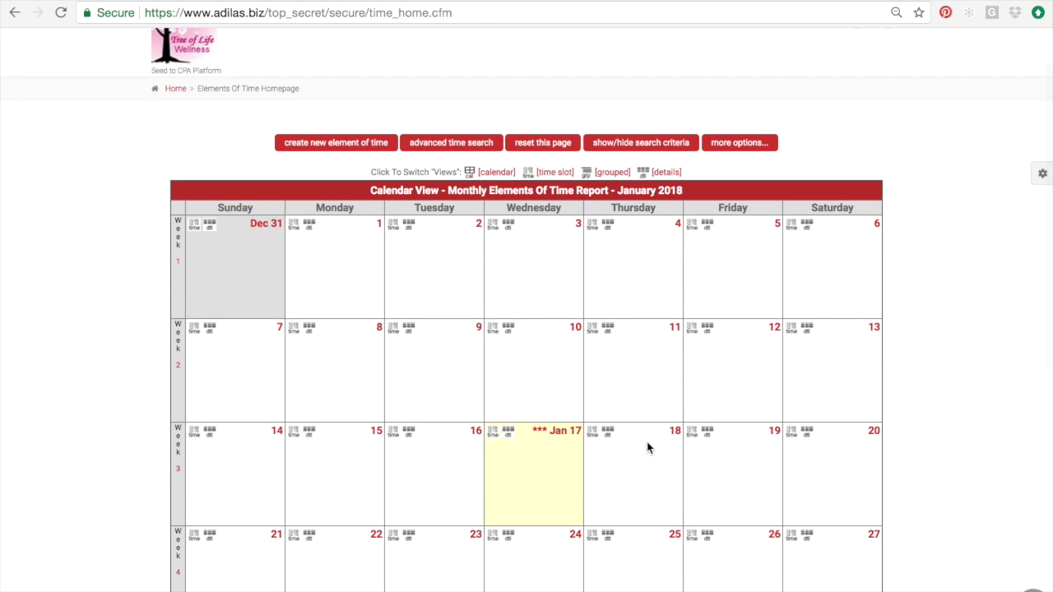
pyautogui.click(14, 13)
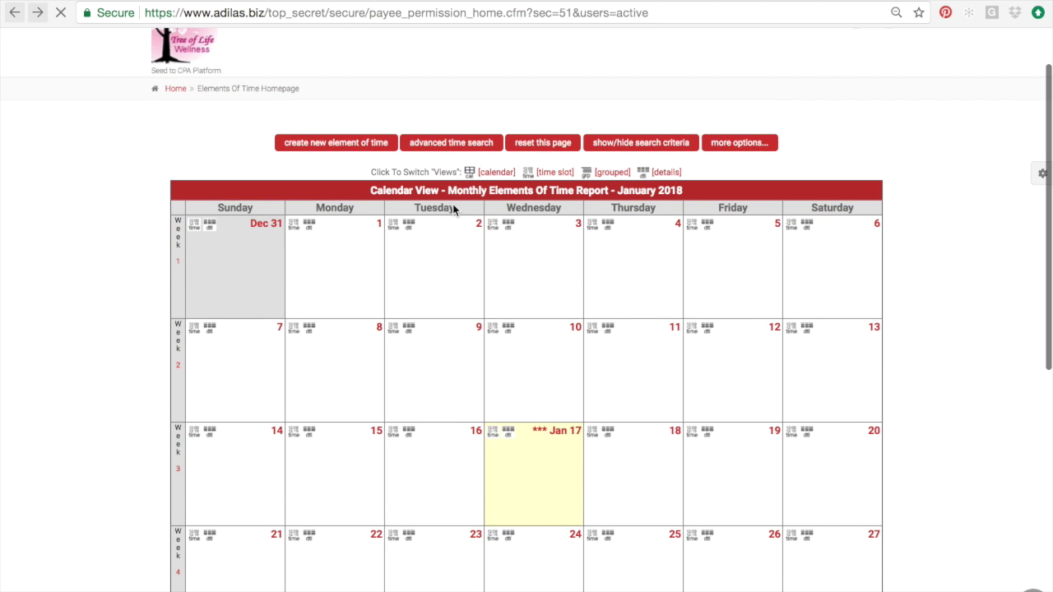
pyautogui.click(669, 218)
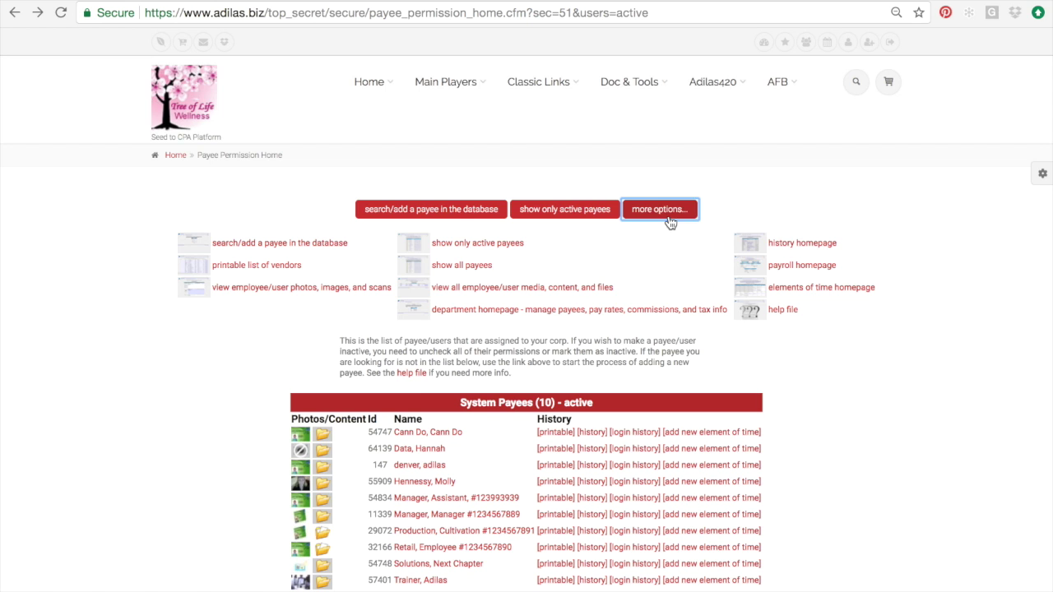
pyautogui.click(795, 253)
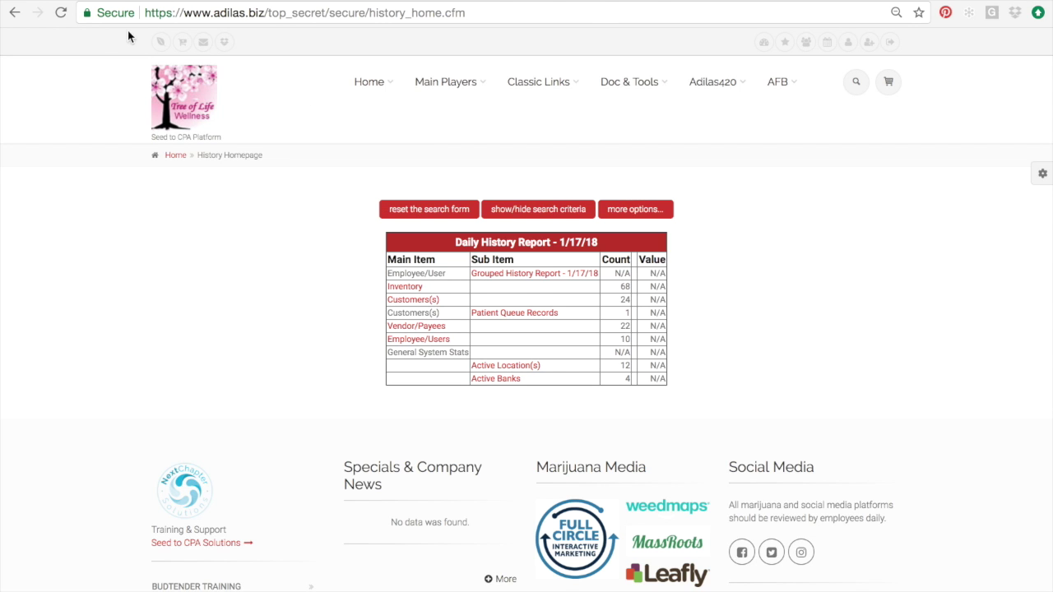
pyautogui.click(15, 12)
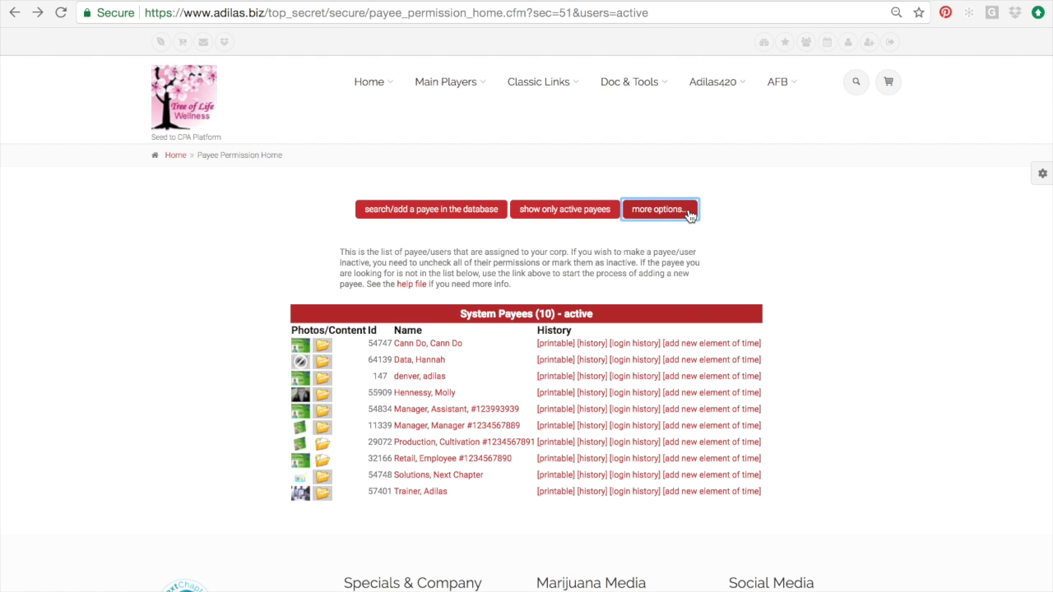
pyautogui.click(689, 212)
pyautogui.scroll(-2, 675, 379)
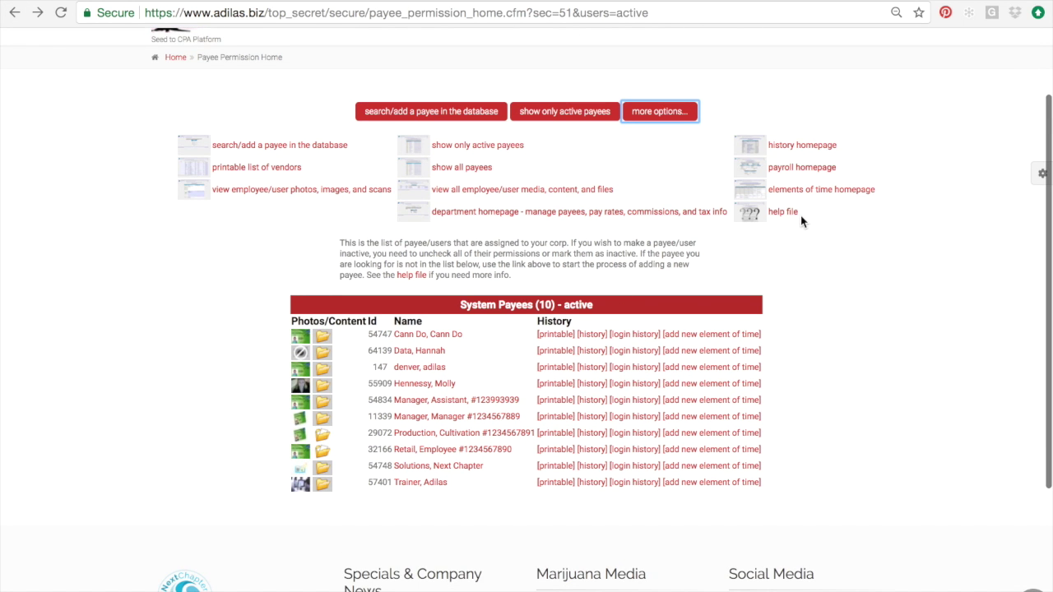
pyautogui.tripleClick(462, 304)
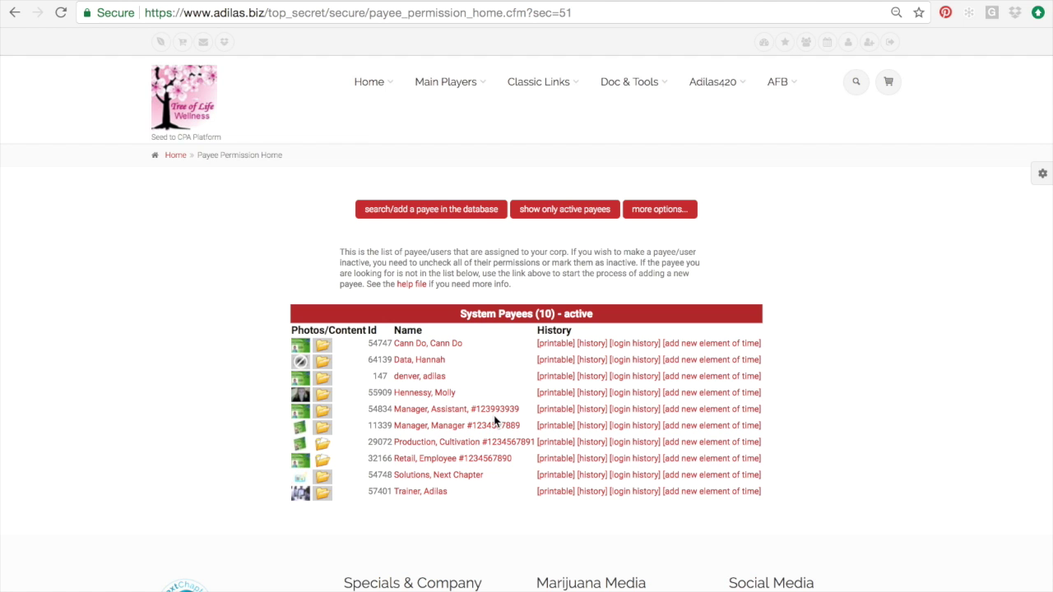
pyautogui.scroll(-1, 470, 481)
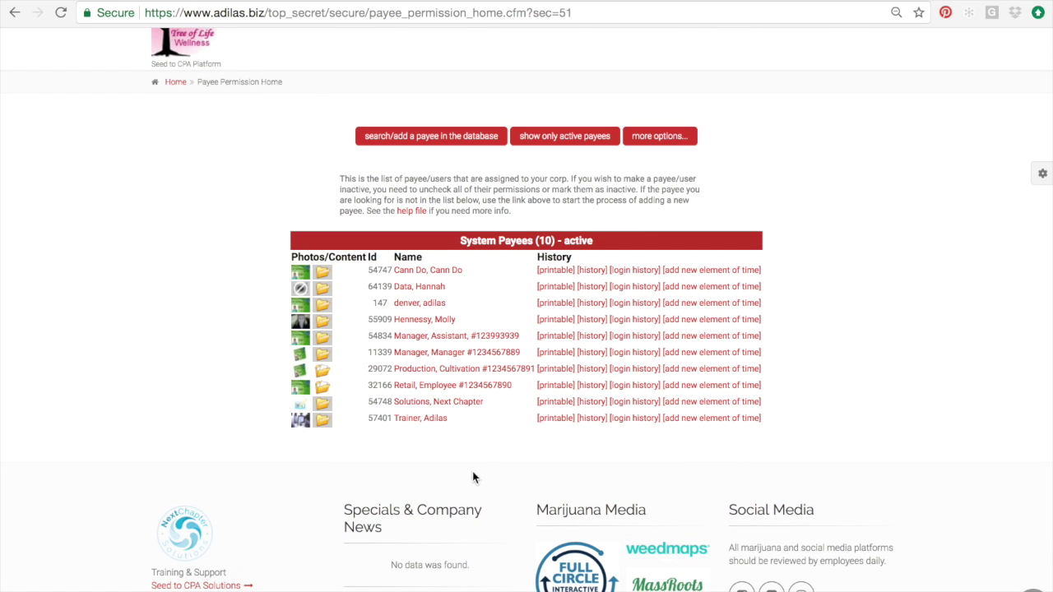
pyautogui.click(298, 362)
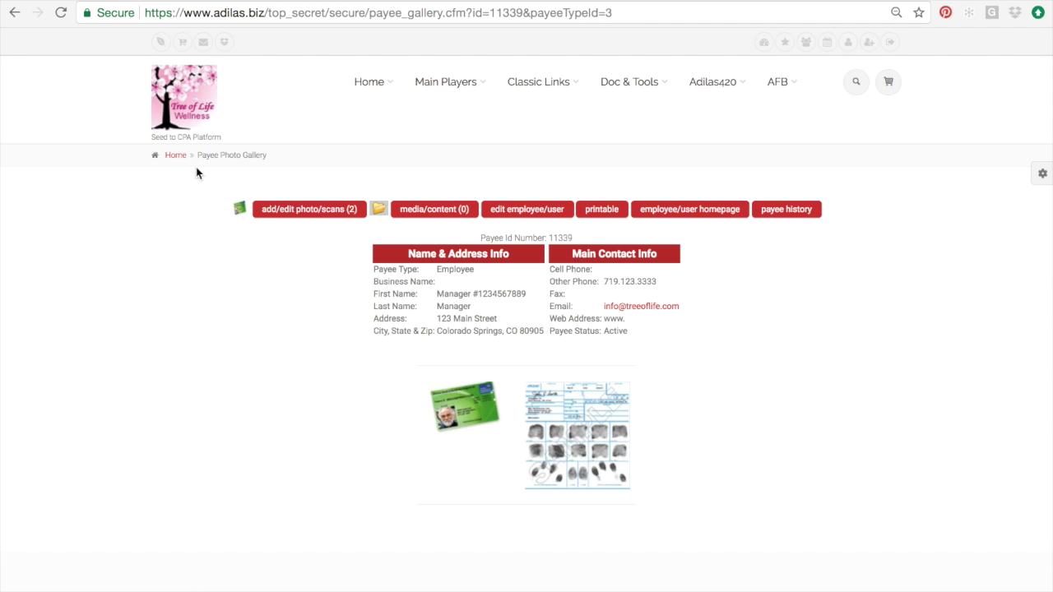
pyautogui.click(15, 12)
pyautogui.click(445, 353)
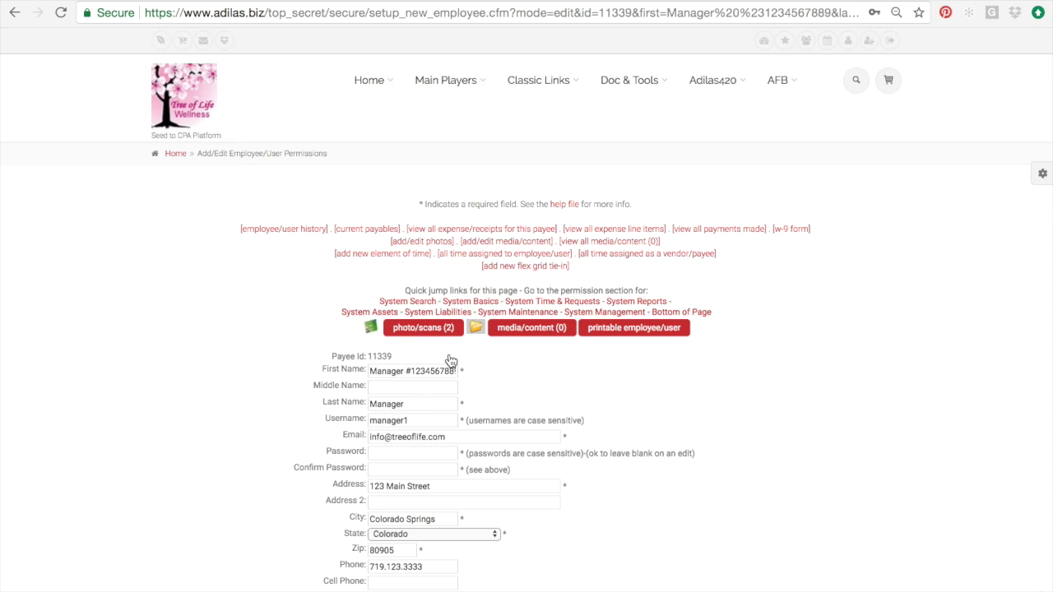
pyautogui.scroll(-3, 451, 362)
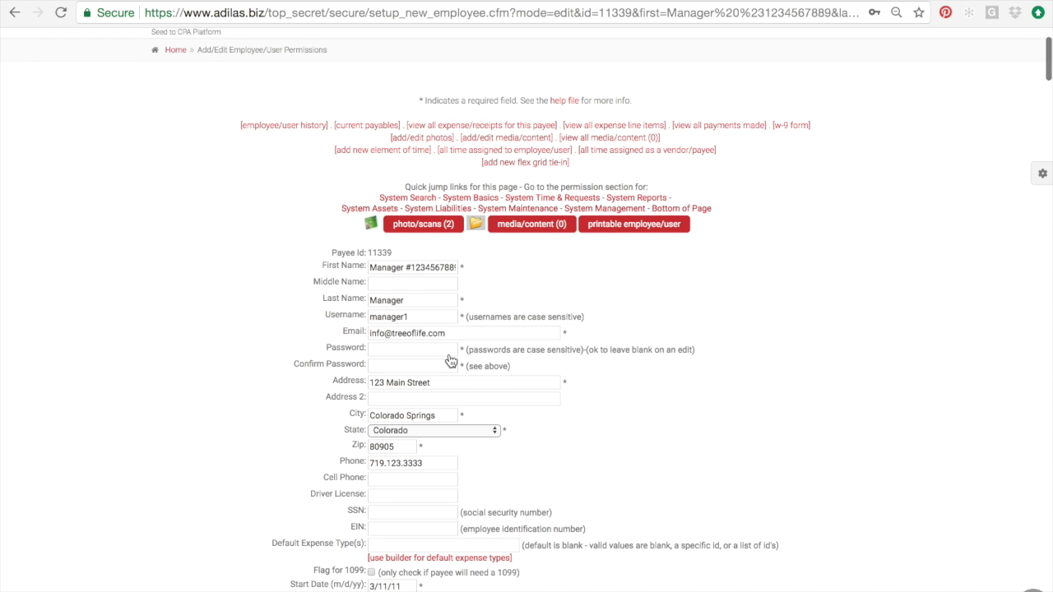
pyautogui.scroll(-5, 451, 362)
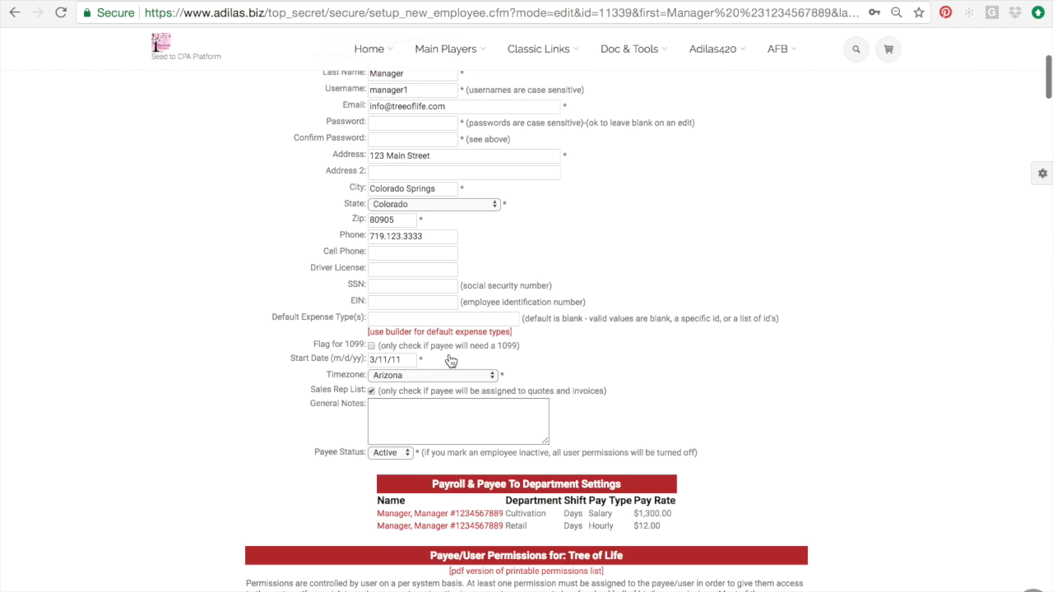
pyautogui.scroll(-5, 392, 274)
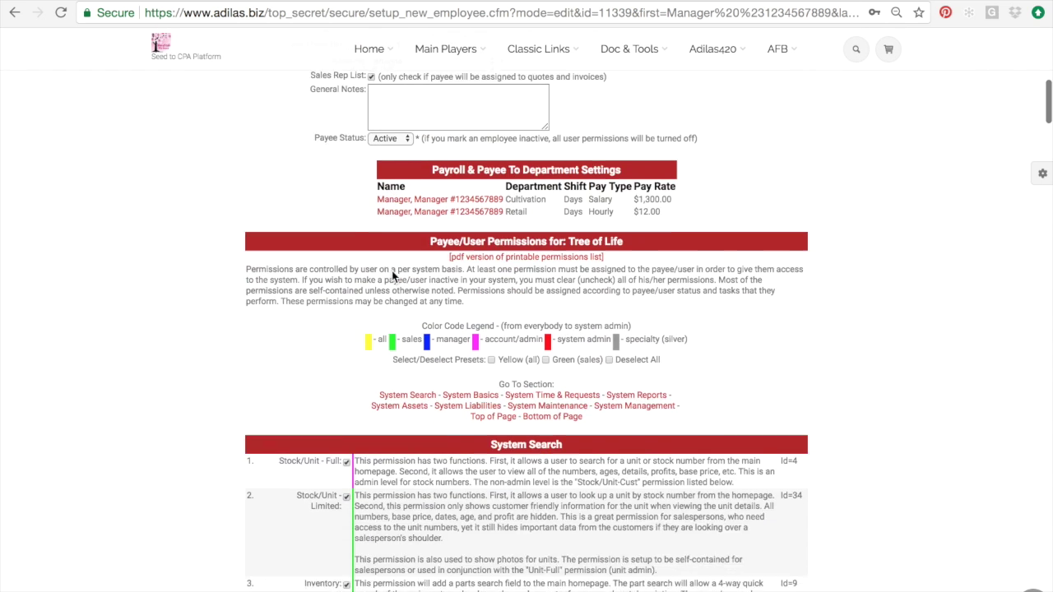
pyautogui.scroll(-3, 392, 276)
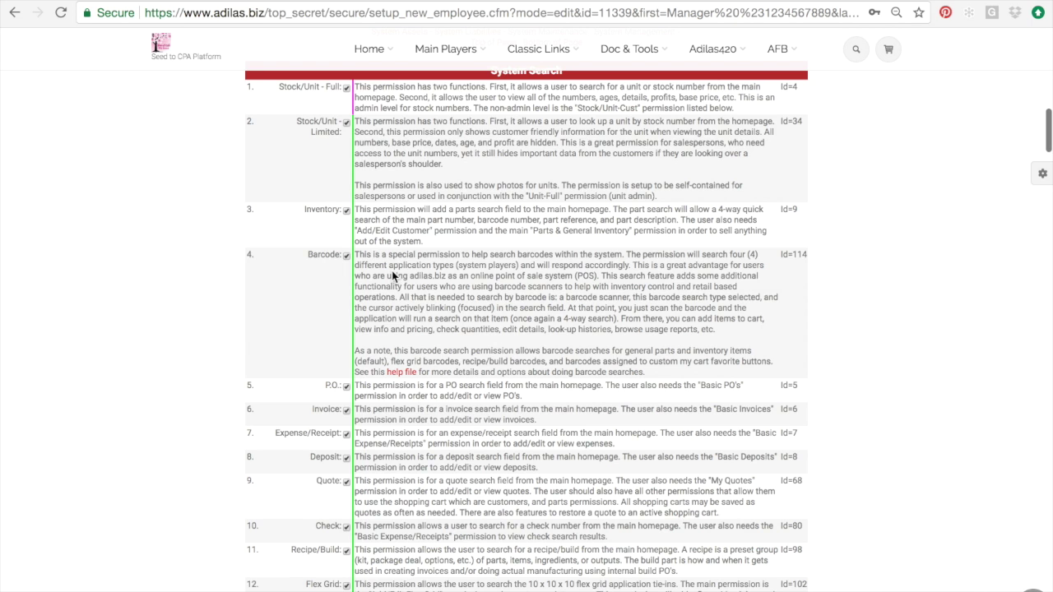
pyautogui.click(12, 11)
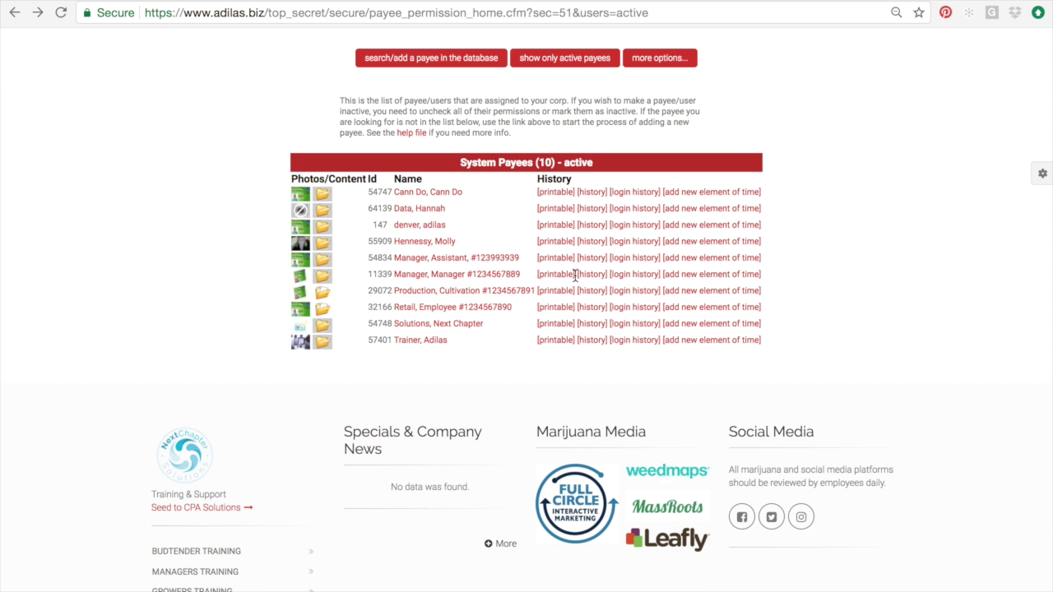
pyautogui.click(584, 280)
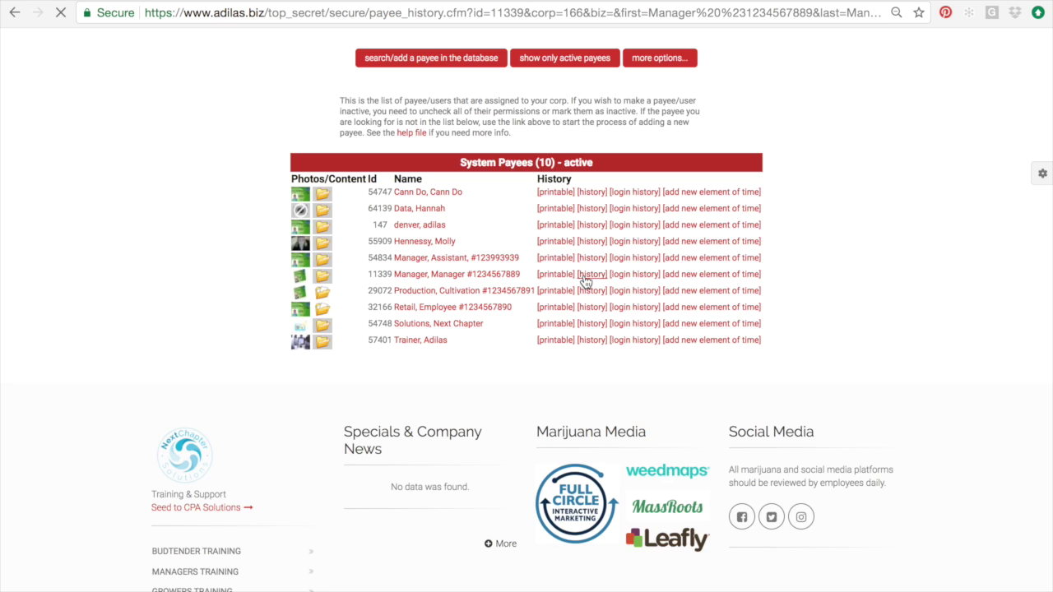
pyautogui.moveTo(331, 306); pyautogui.dragTo(463, 306)
pyautogui.scroll(-1, 462, 311)
pyautogui.scroll(-2, 462, 310)
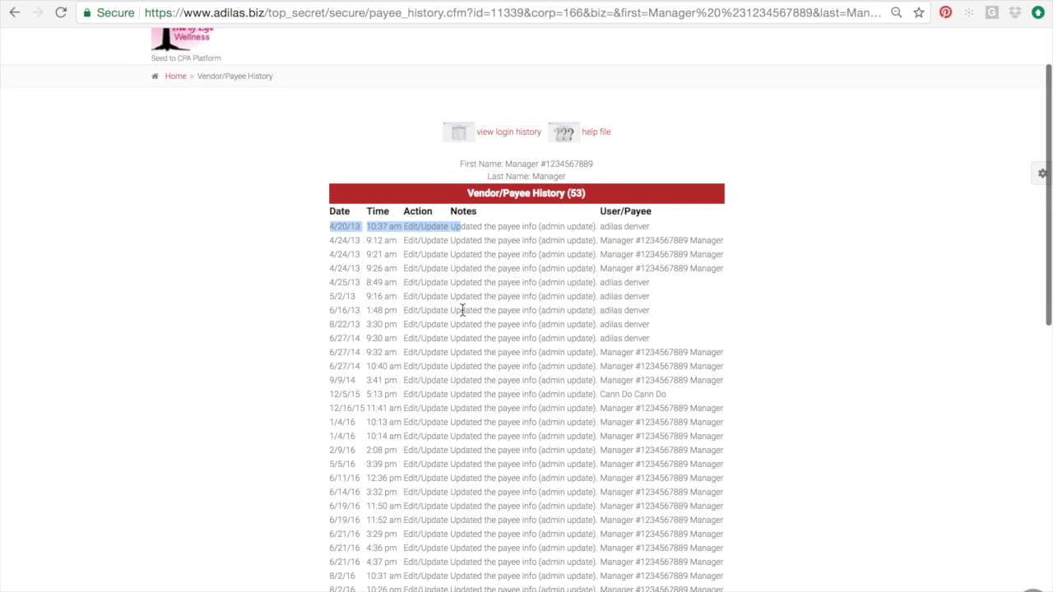
pyautogui.moveTo(403, 241); pyautogui.dragTo(497, 240)
pyautogui.scroll(-2, 497, 240)
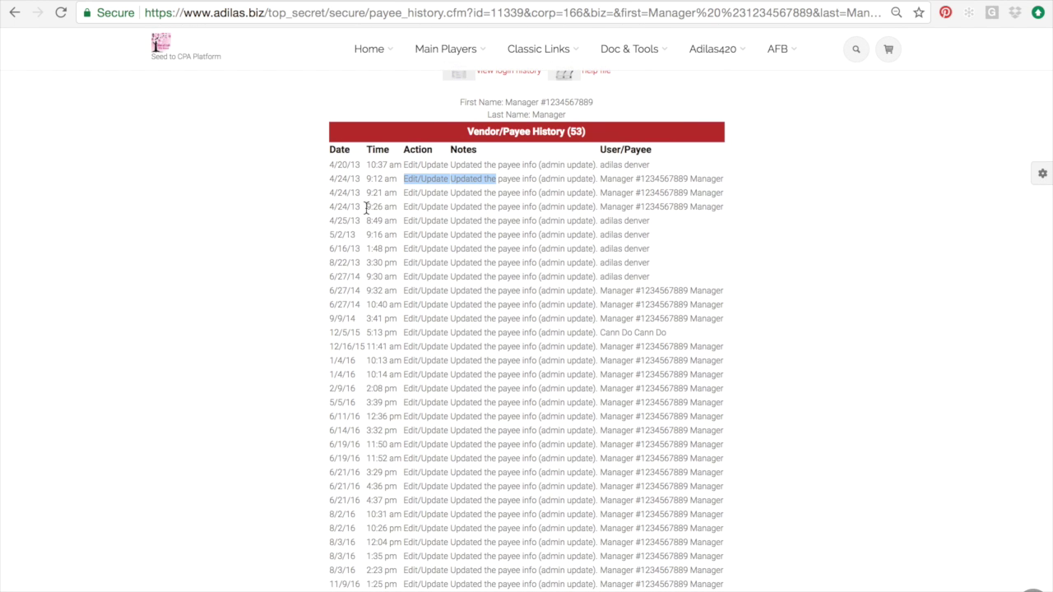
pyautogui.click(13, 16)
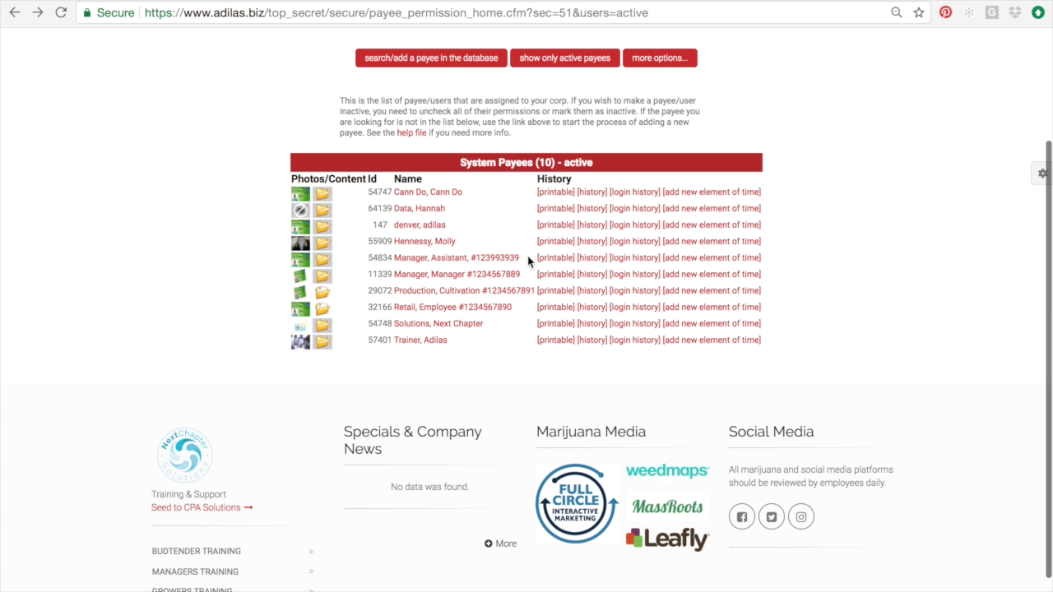
# Step: Open the manager's login history and point out the 1/14/18 session of 15.75 minutes
pyautogui.click(634, 274)
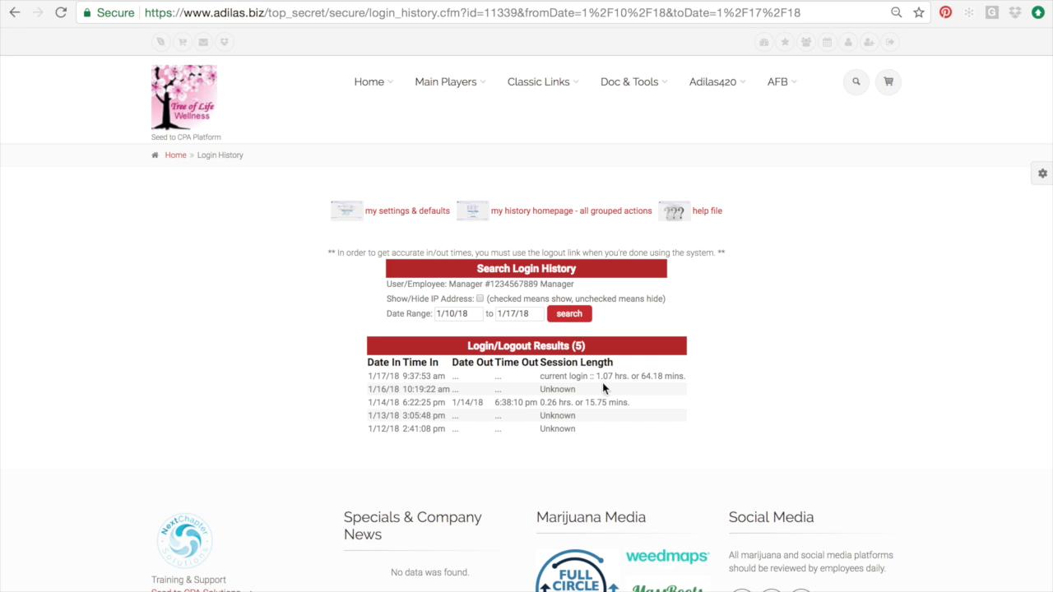
pyautogui.moveTo(546, 376); pyautogui.dragTo(592, 376)
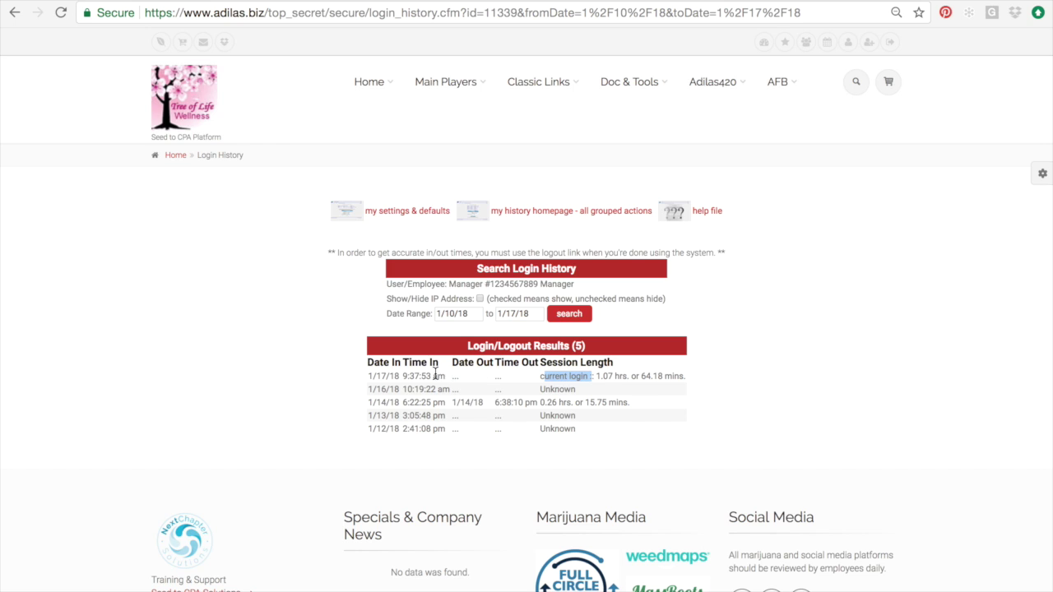
pyautogui.moveTo(452, 402); pyautogui.dragTo(566, 402)
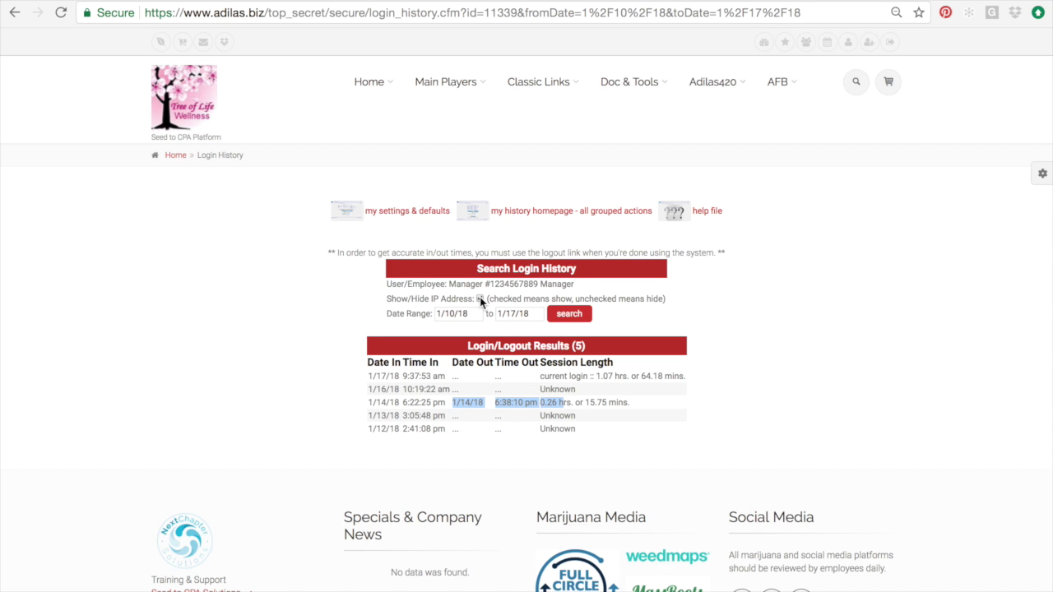
pyautogui.moveTo(540, 403); pyautogui.dragTo(634, 412)
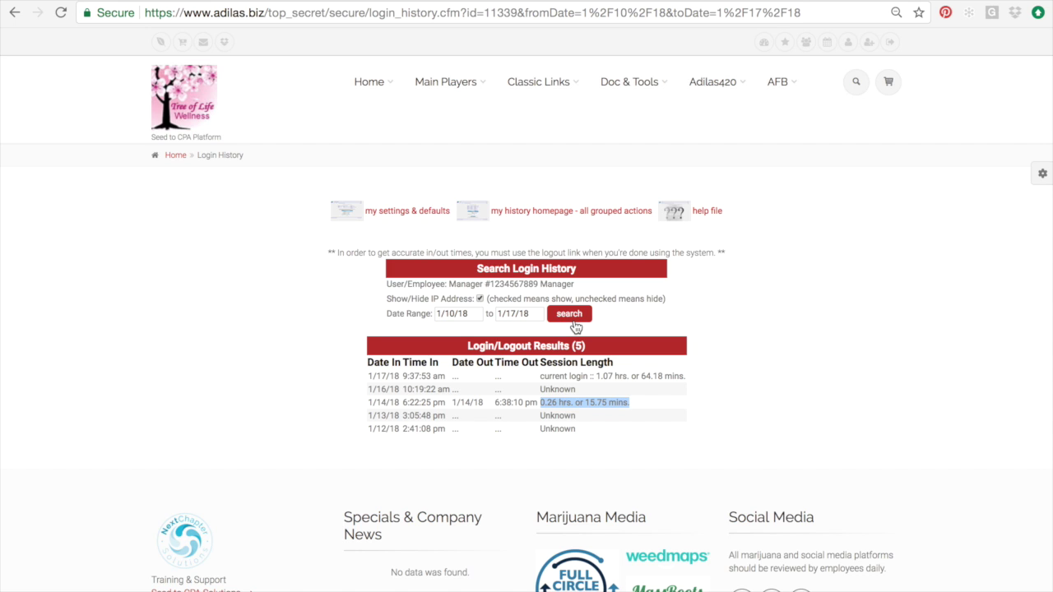
pyautogui.click(573, 321)
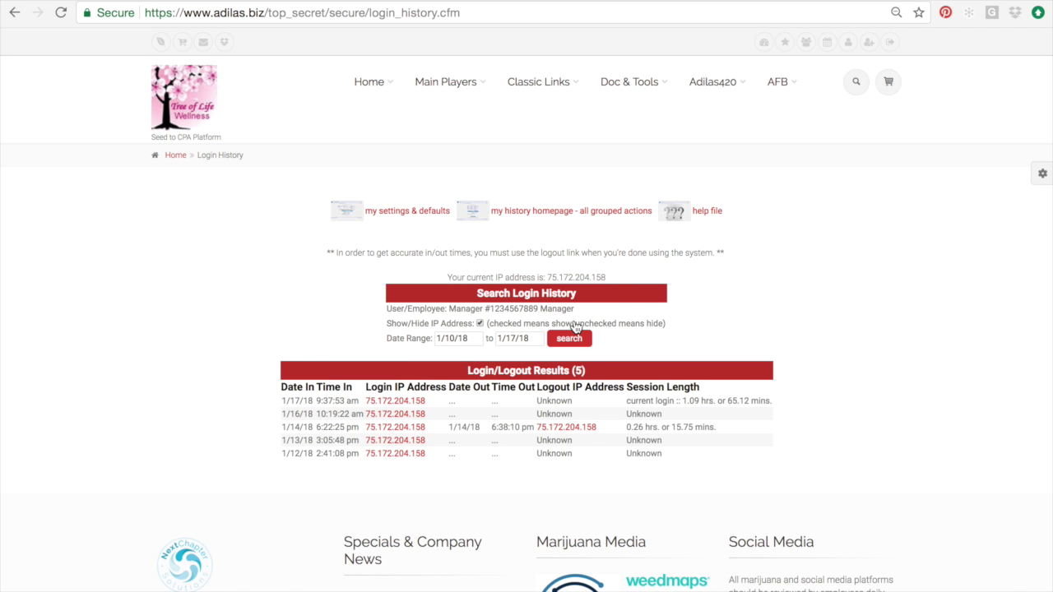
pyautogui.click(396, 410)
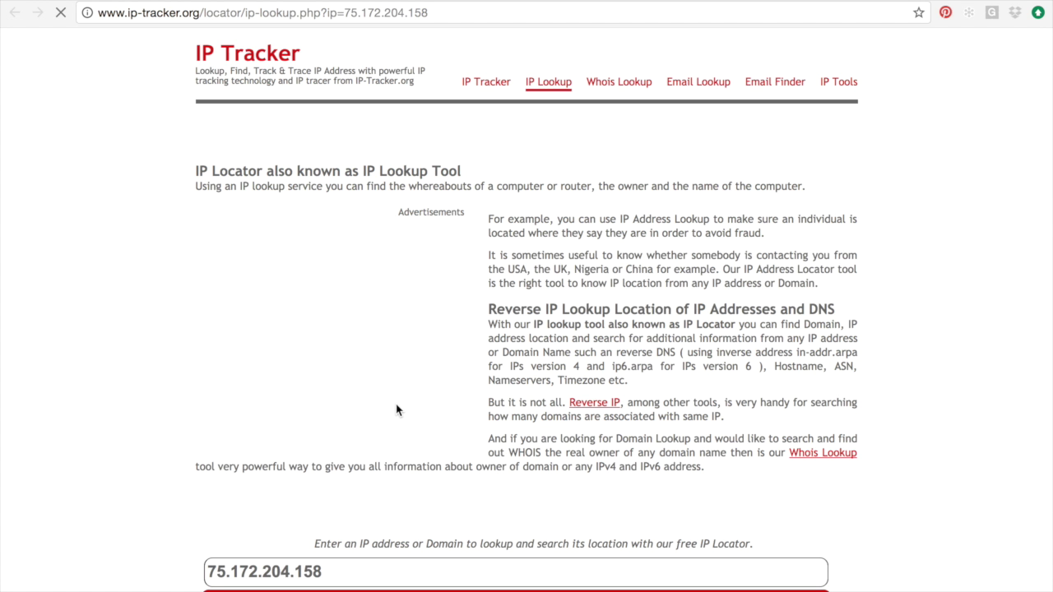
pyautogui.scroll(-4, 396, 410)
pyautogui.scroll(-5, 396, 404)
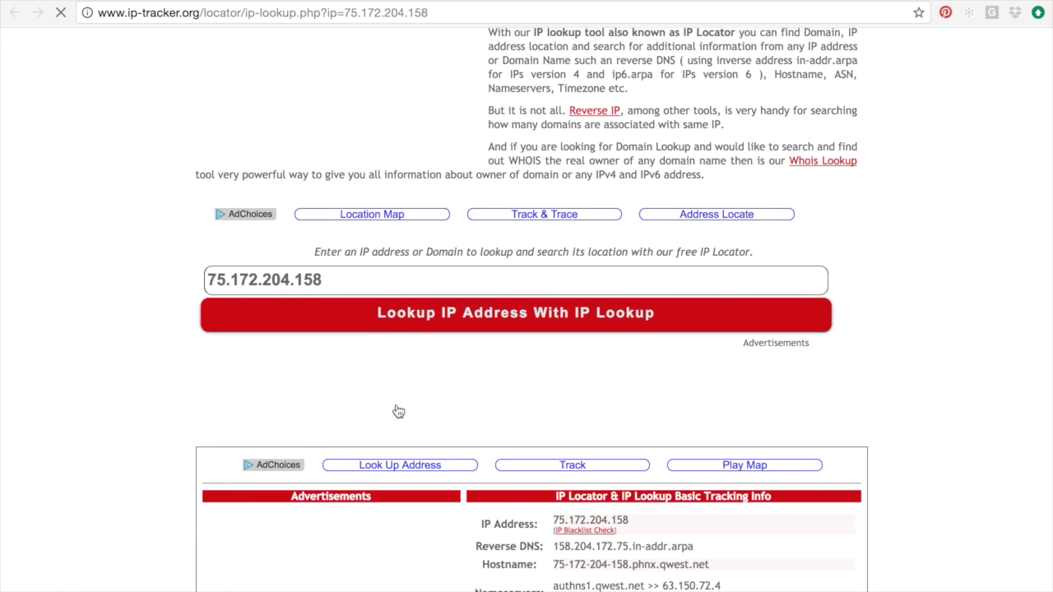
pyautogui.scroll(-2, 395, 410)
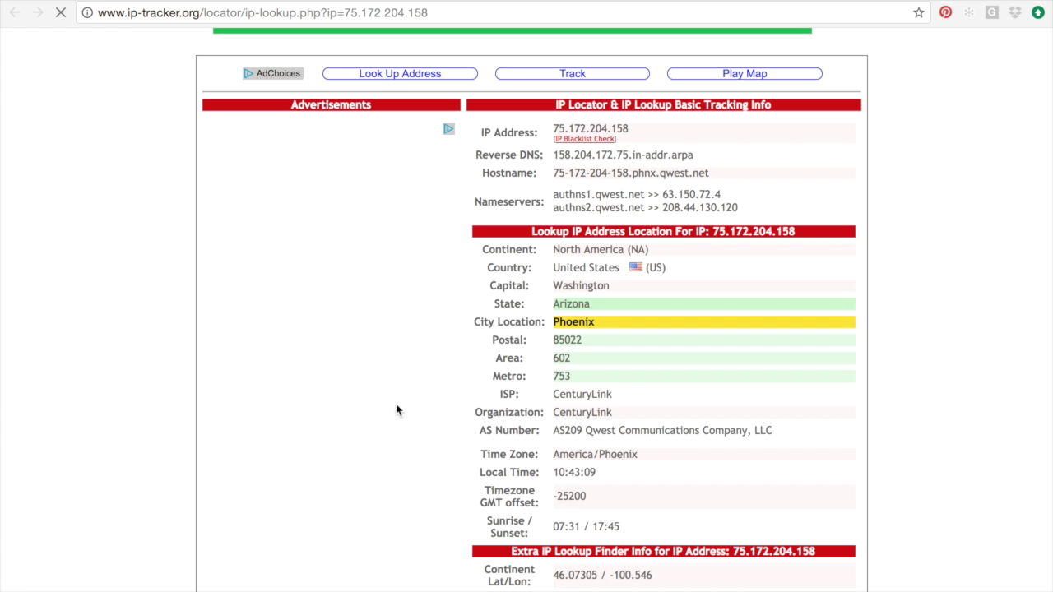
pyautogui.scroll(-1, 395, 410)
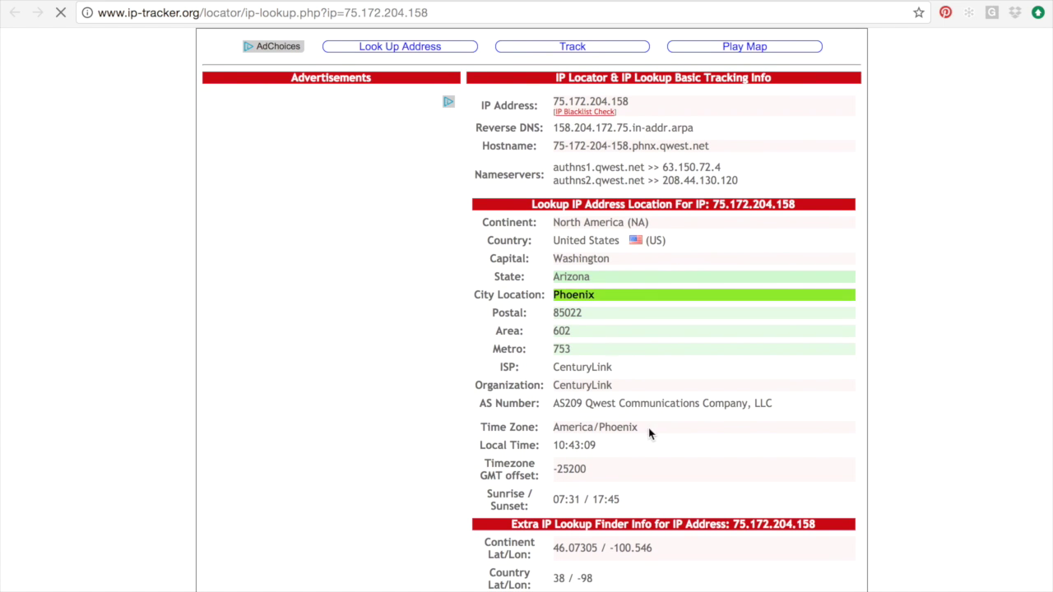
pyautogui.moveTo(684, 404); pyautogui.dragTo(528, 405)
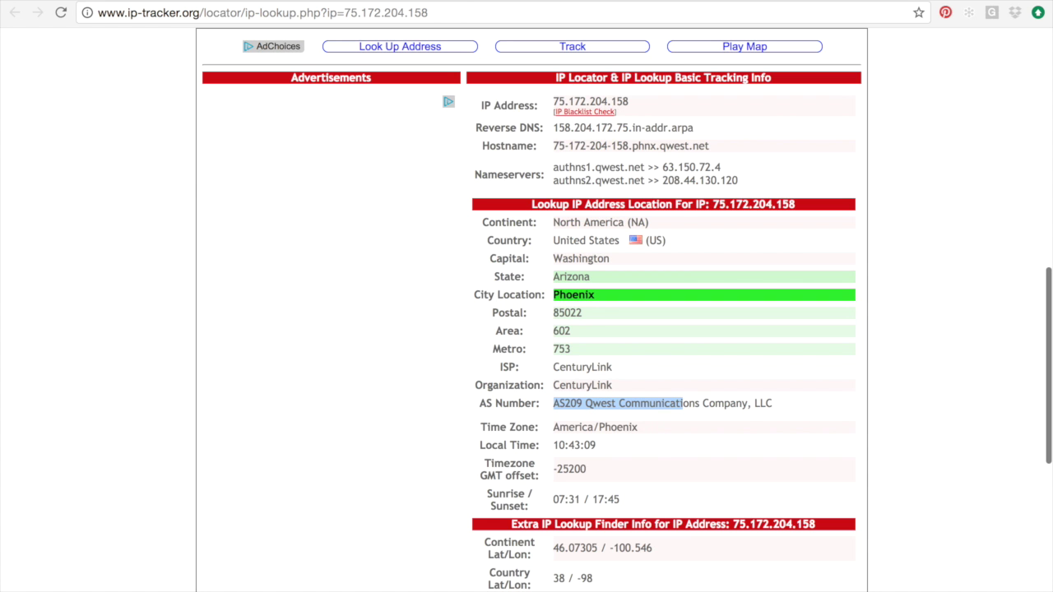
pyautogui.hotkey('ctrl', 'w')
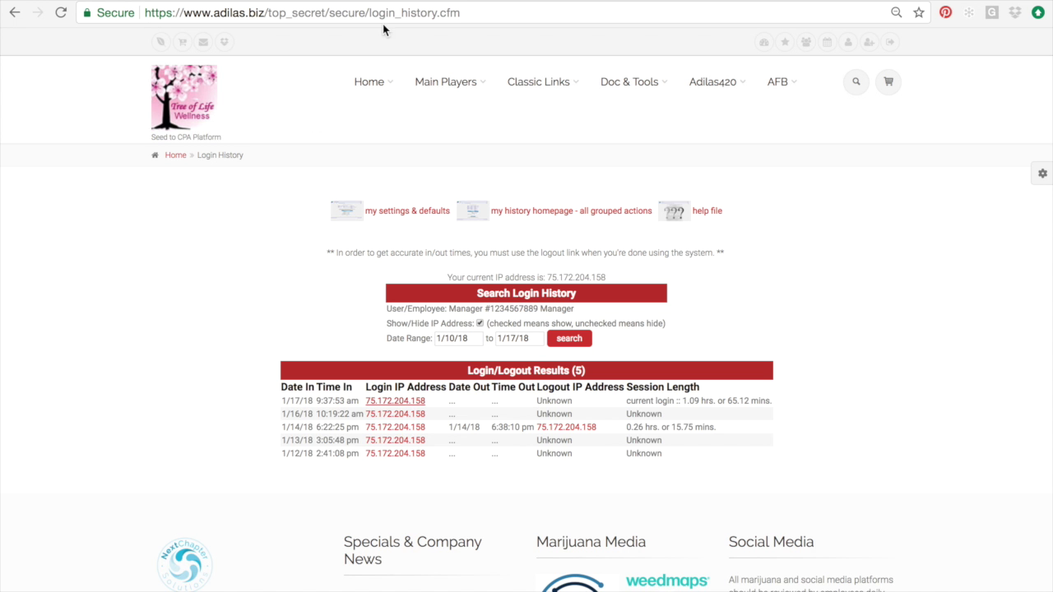
# Step: Search the login history starting from 1/1/18
pyautogui.click(452, 338)
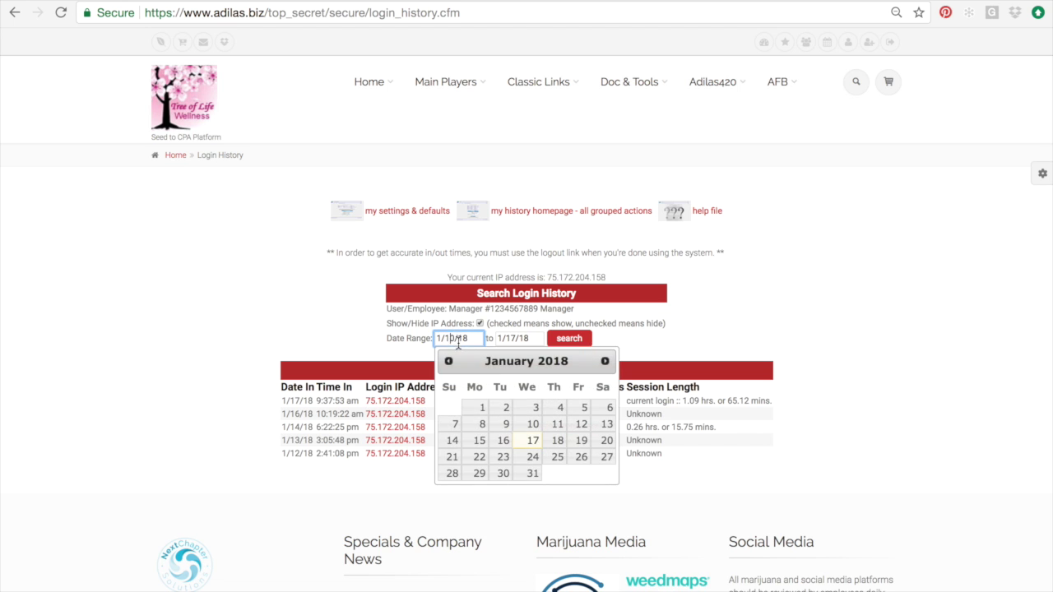
pyautogui.click(482, 407)
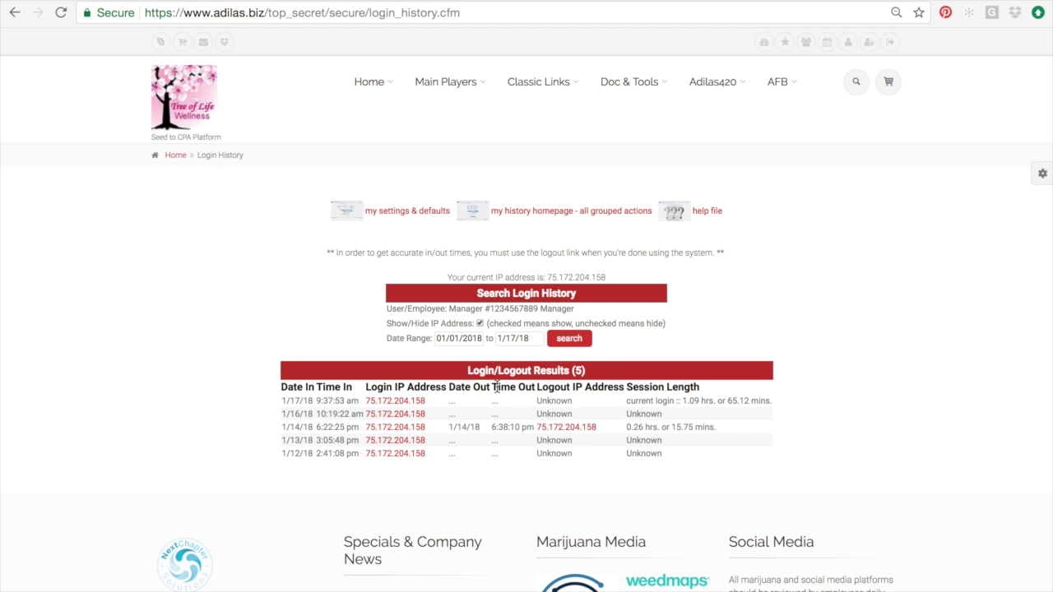
pyautogui.click(570, 339)
pyautogui.scroll(-2, 575, 339)
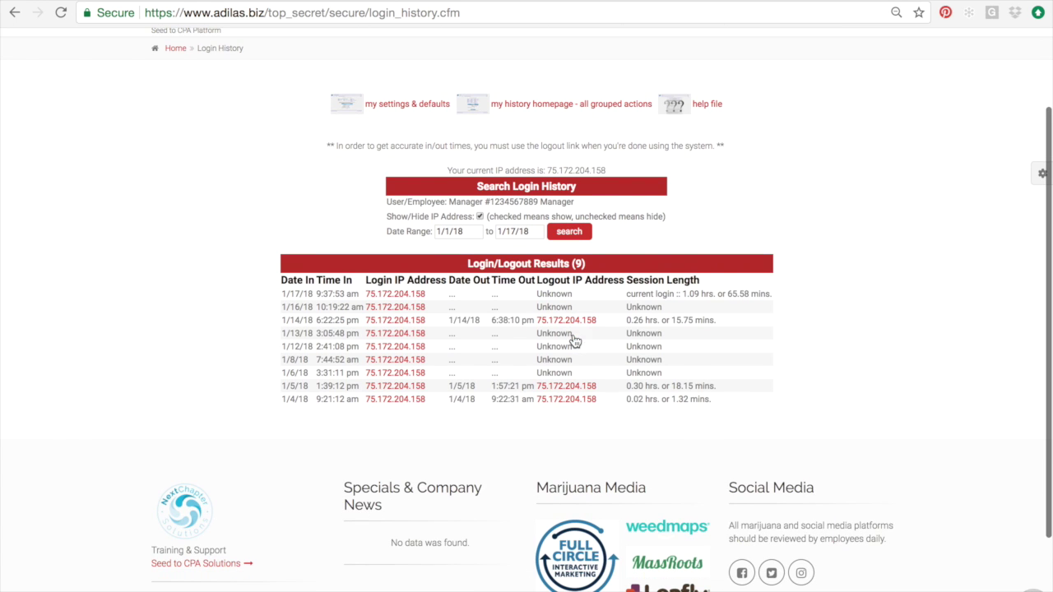
# Step: Widen the start date to 1/1/17, browse the 402 logins, then return to the nine-login results
pyautogui.click(459, 232)
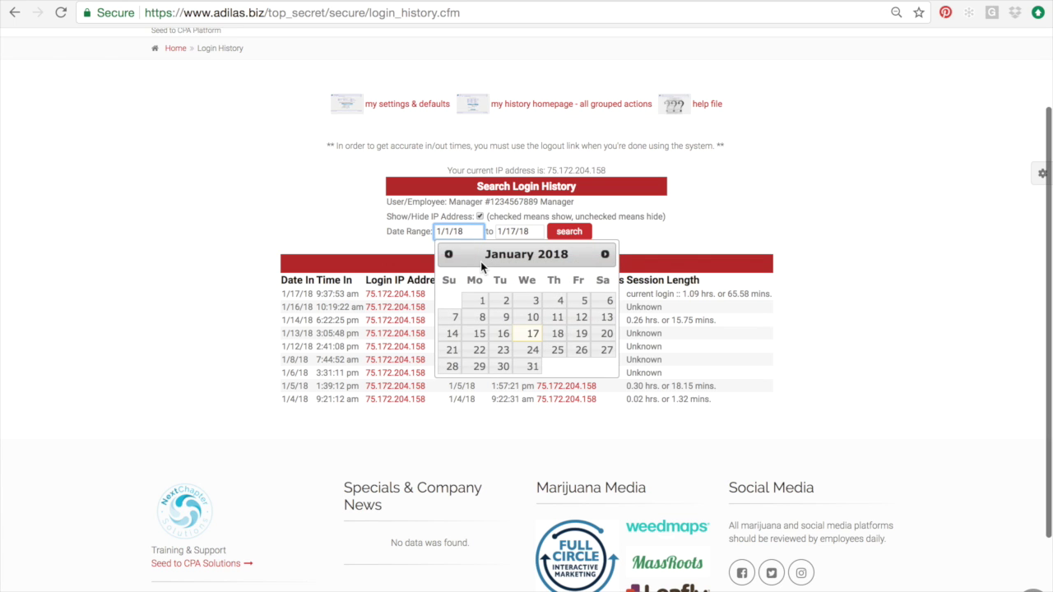
pyautogui.press('BackSpace')
pyautogui.write('7')
pyautogui.click(569, 232)
pyautogui.scroll(-8, 573, 236)
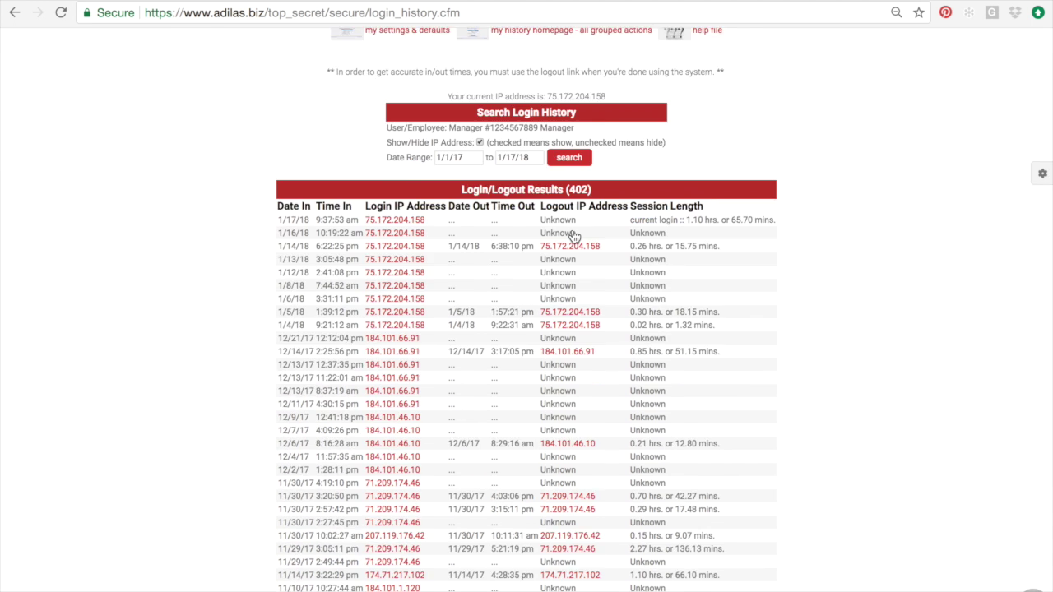
pyautogui.scroll(-5, 573, 237)
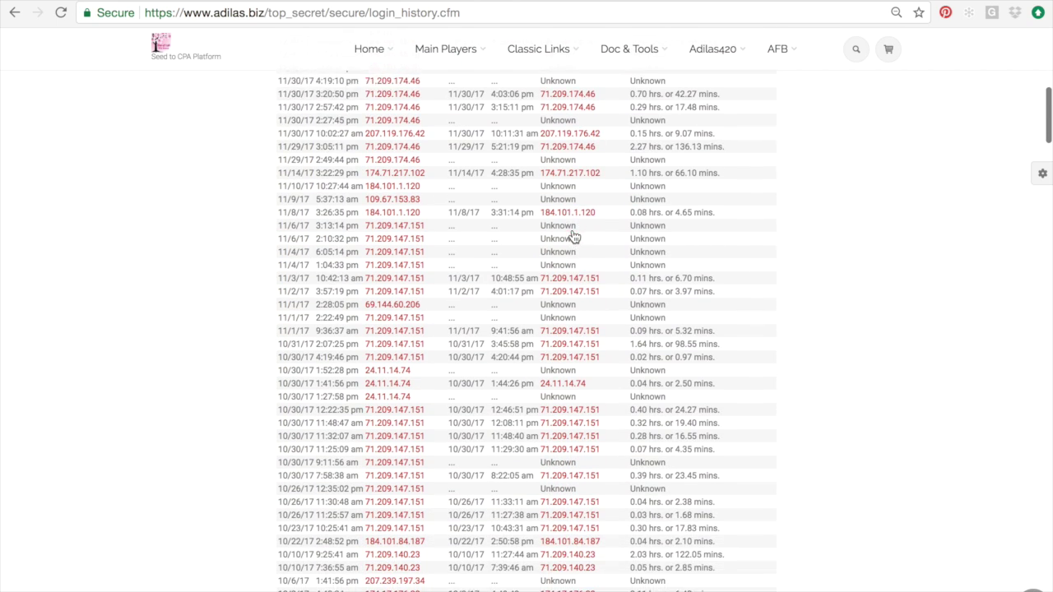
pyautogui.scroll(-3, 573, 236)
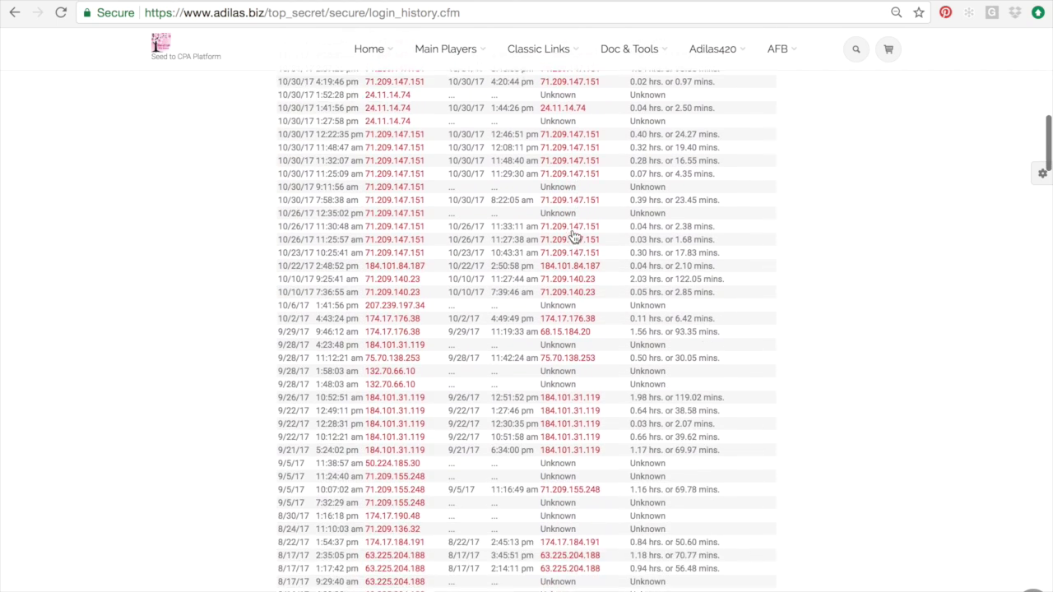
pyautogui.scroll(10, 576, 239)
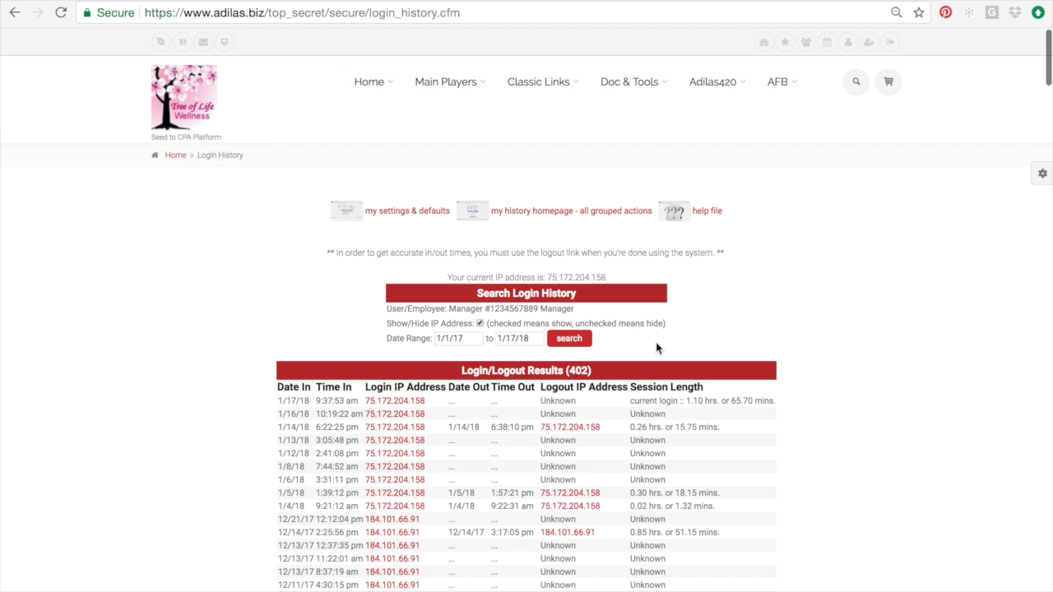
pyautogui.scroll(-2, 658, 348)
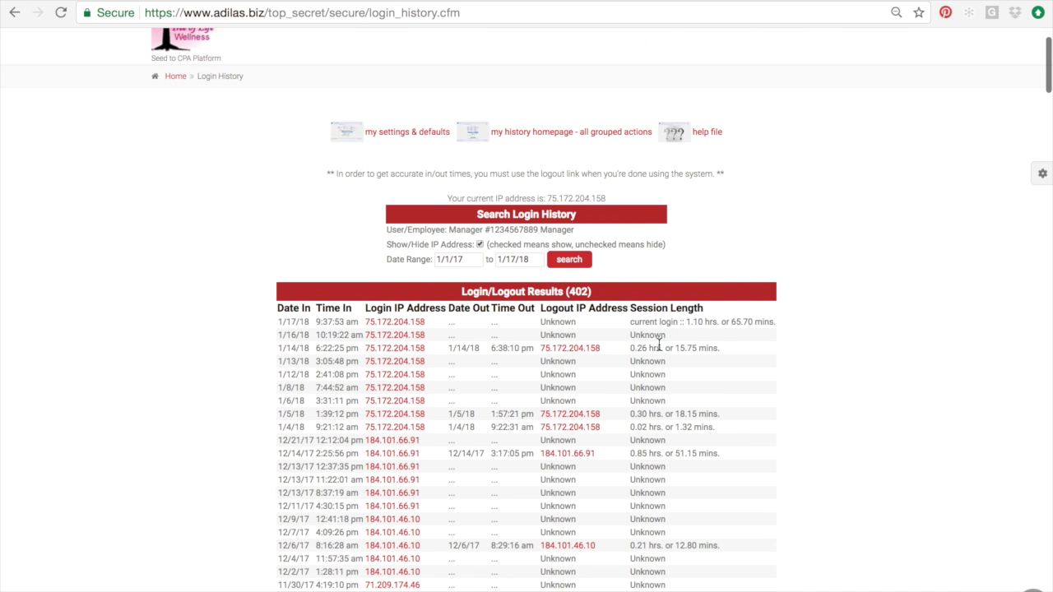
pyautogui.scroll(-1, 658, 344)
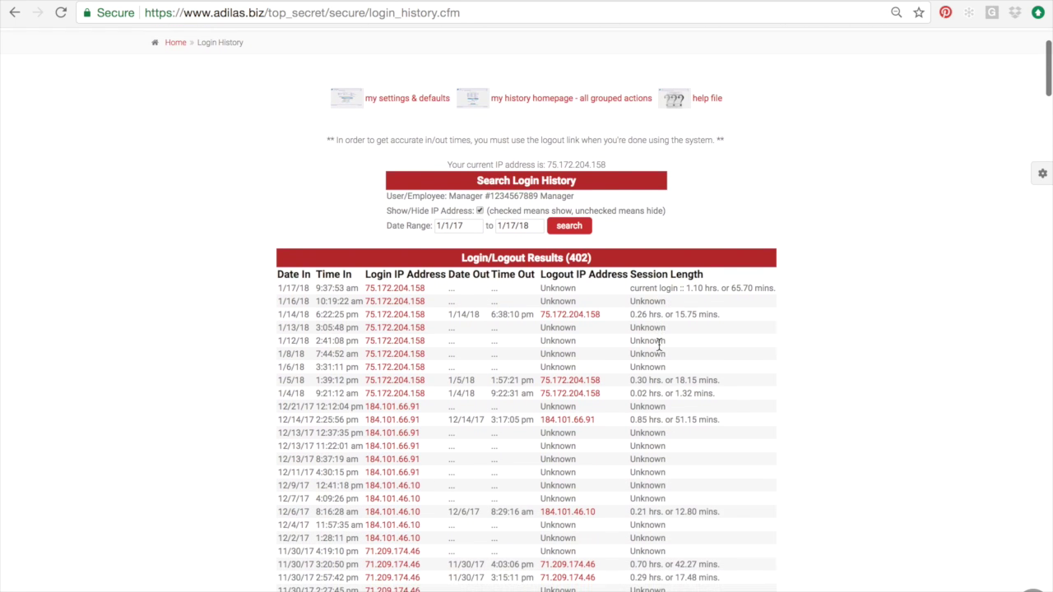
pyautogui.click(17, 13)
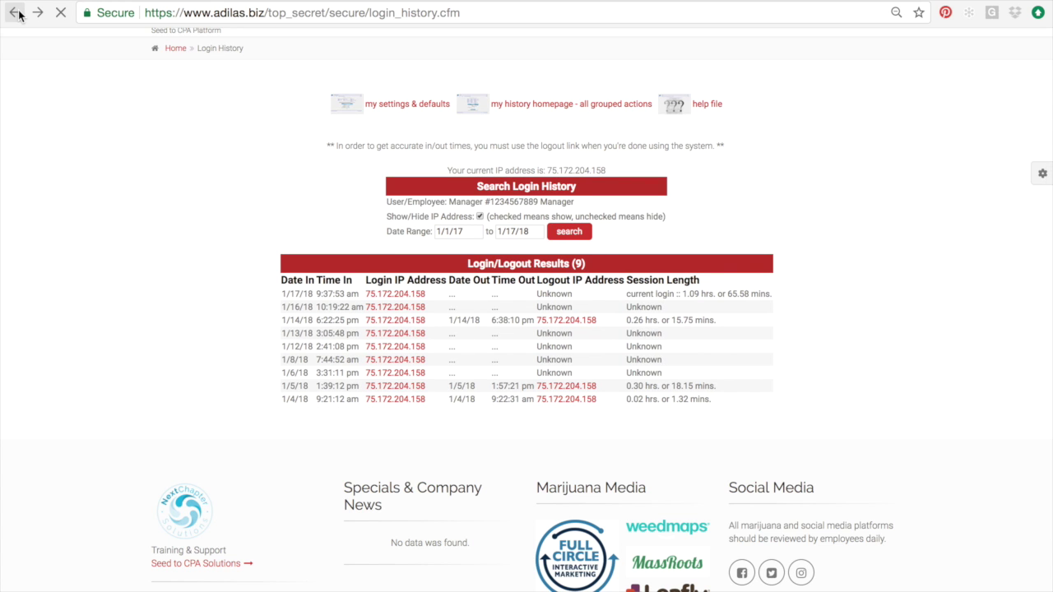
# Step: Step back to the one-week login history, then reopen Add/Edit Payees & Permissions
pyautogui.click(17, 13)
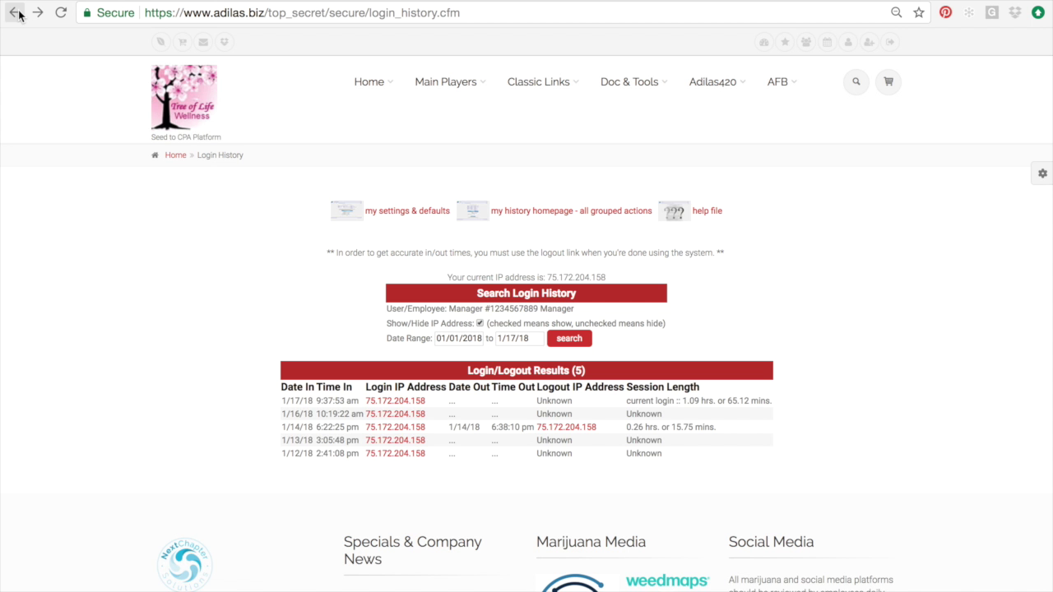
pyautogui.click(17, 13)
pyautogui.moveTo(547, 85)
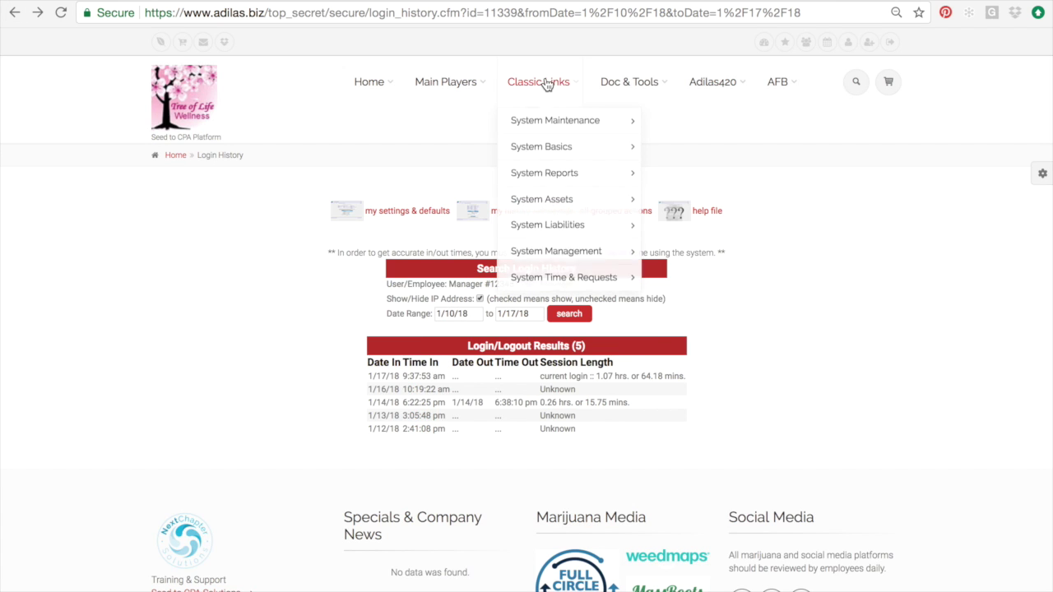
pyautogui.moveTo(566, 252)
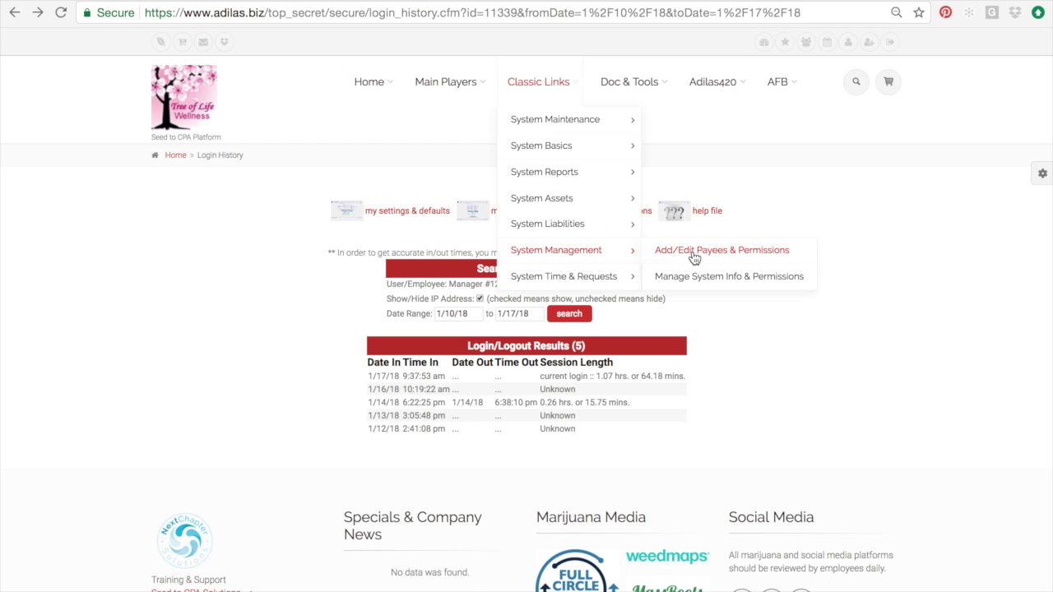
pyautogui.click(693, 258)
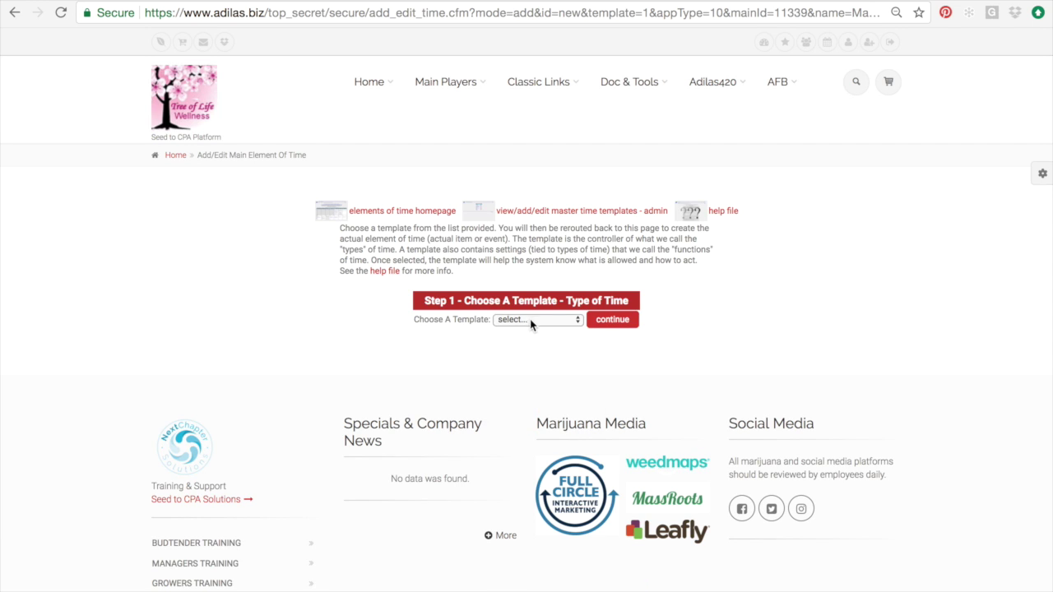
# Step: Browse the Choose A Template list without selecting one, then go back a page
pyautogui.click(530, 320)
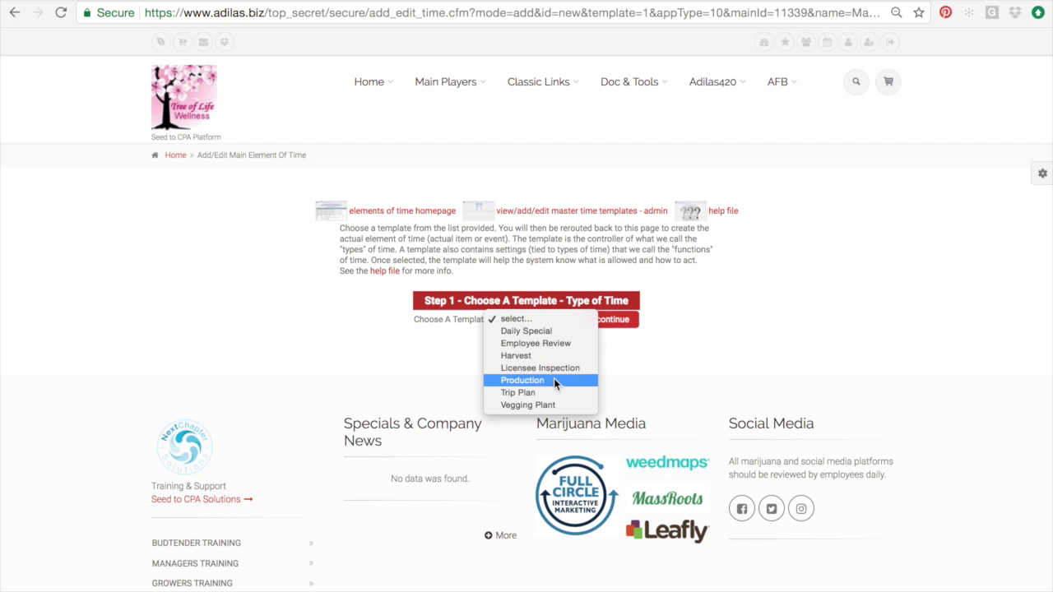
pyautogui.click(350, 304)
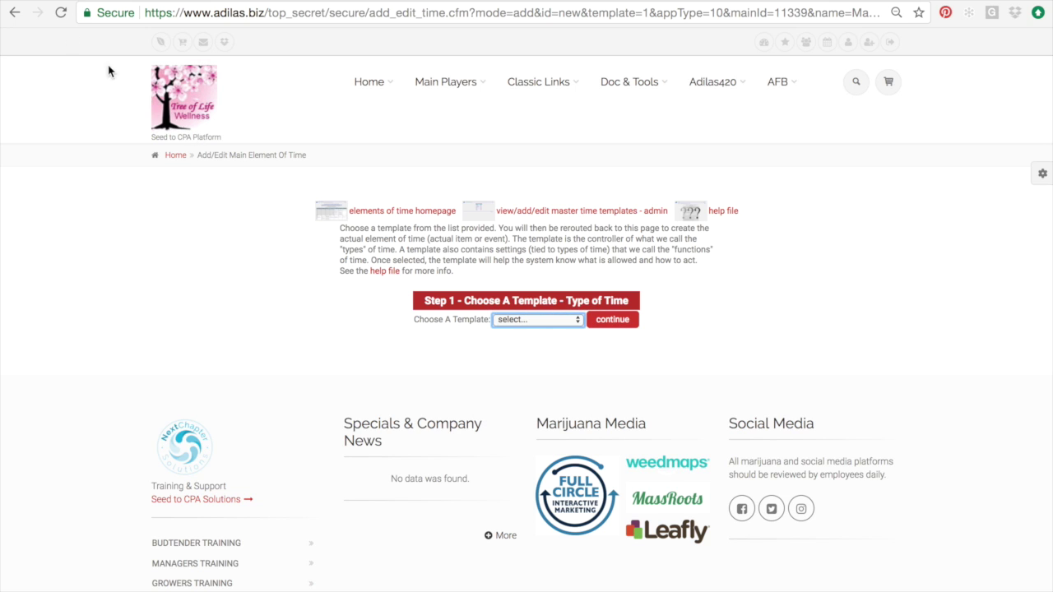
pyautogui.click(14, 13)
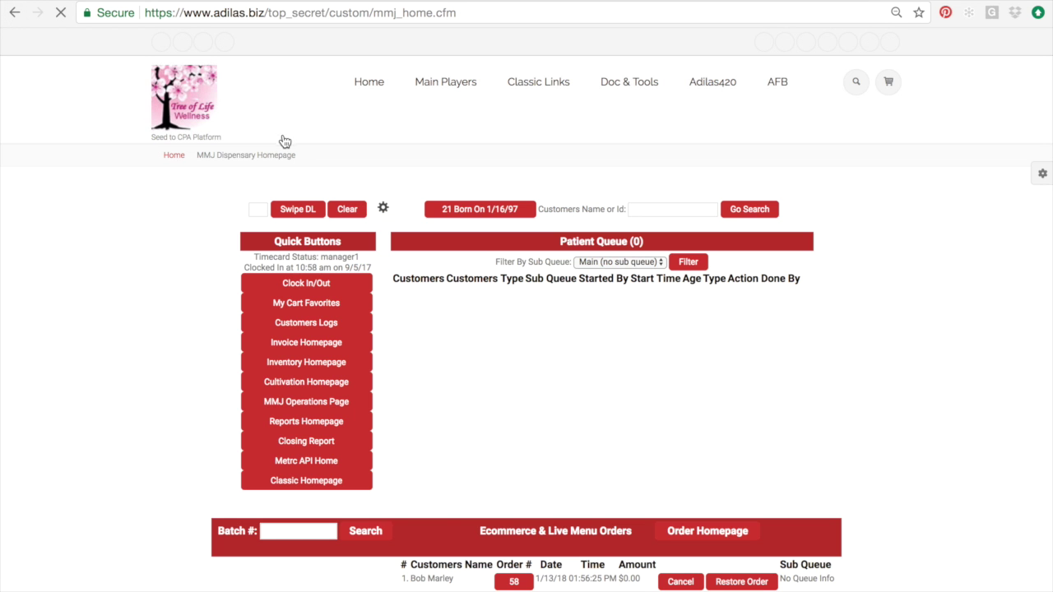
# Step: Reopen Add/Edit Payees & Permissions from Classic Links > System Management and scroll the ten active payees
pyautogui.moveTo(559, 90)
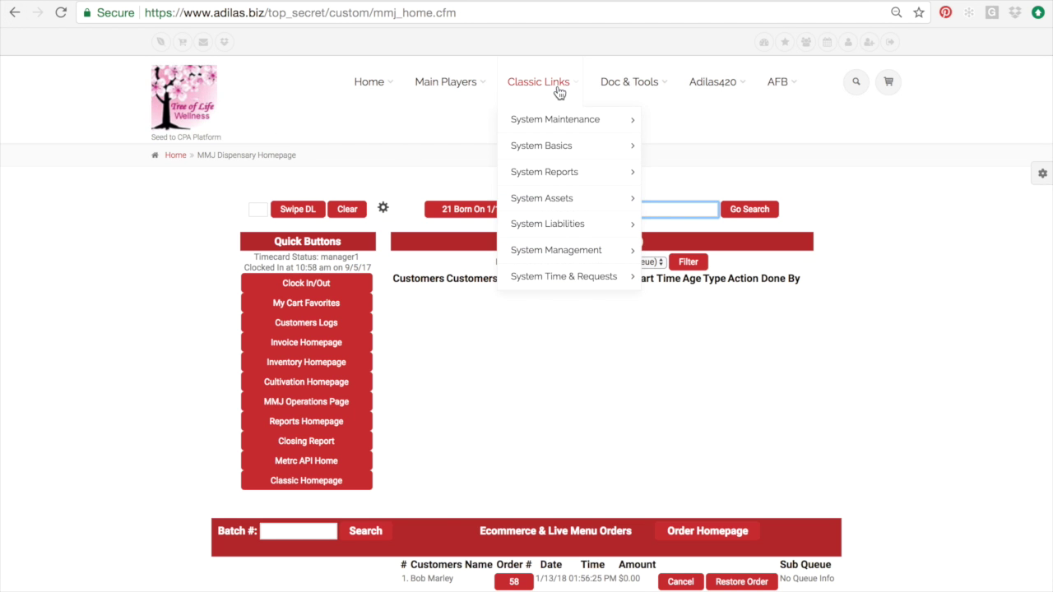
pyautogui.moveTo(562, 247)
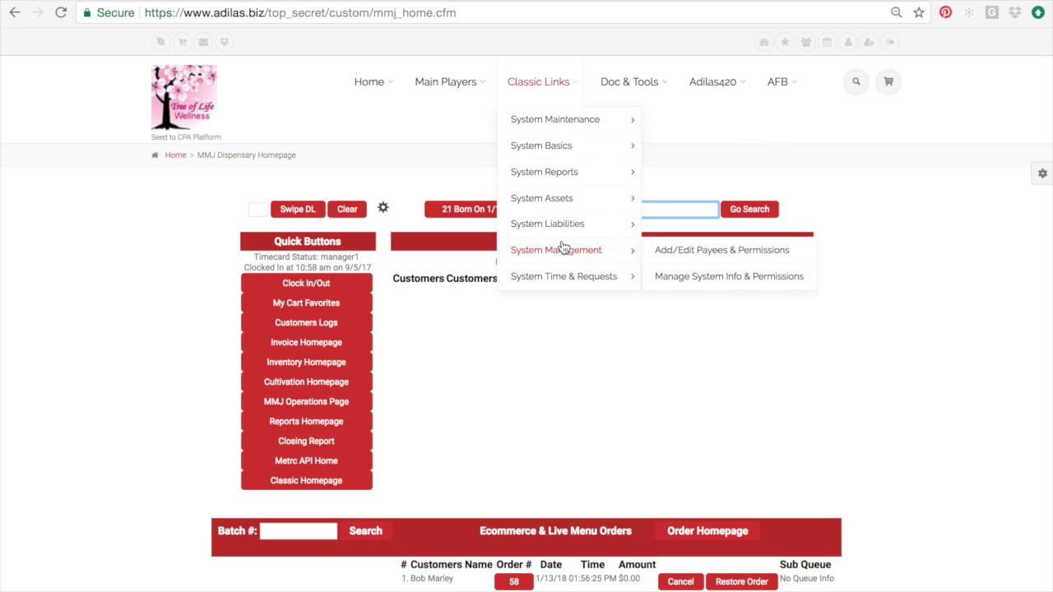
pyautogui.click(679, 256)
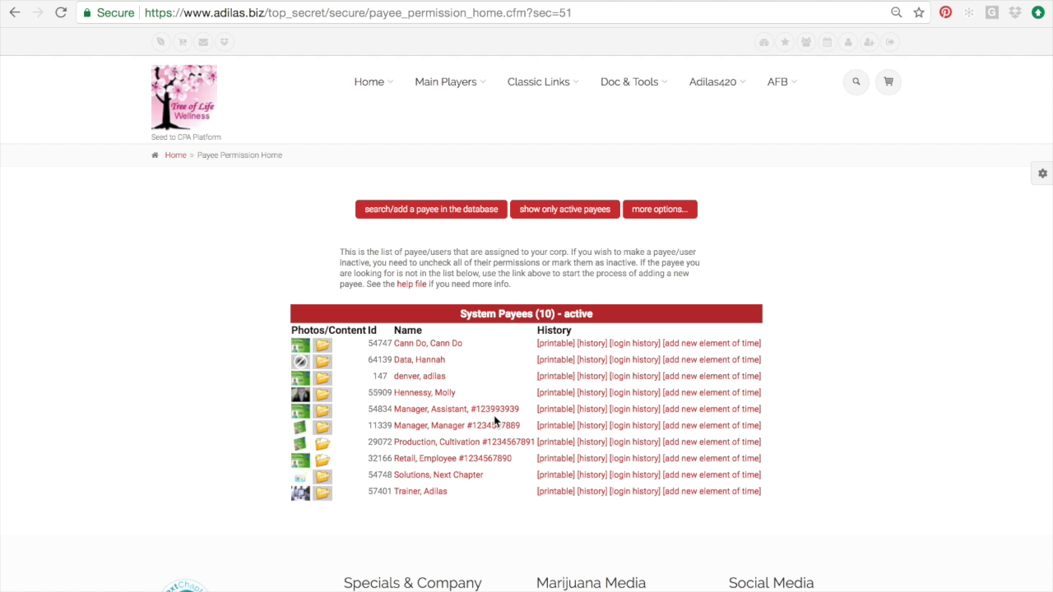
pyautogui.scroll(-2, 470, 485)
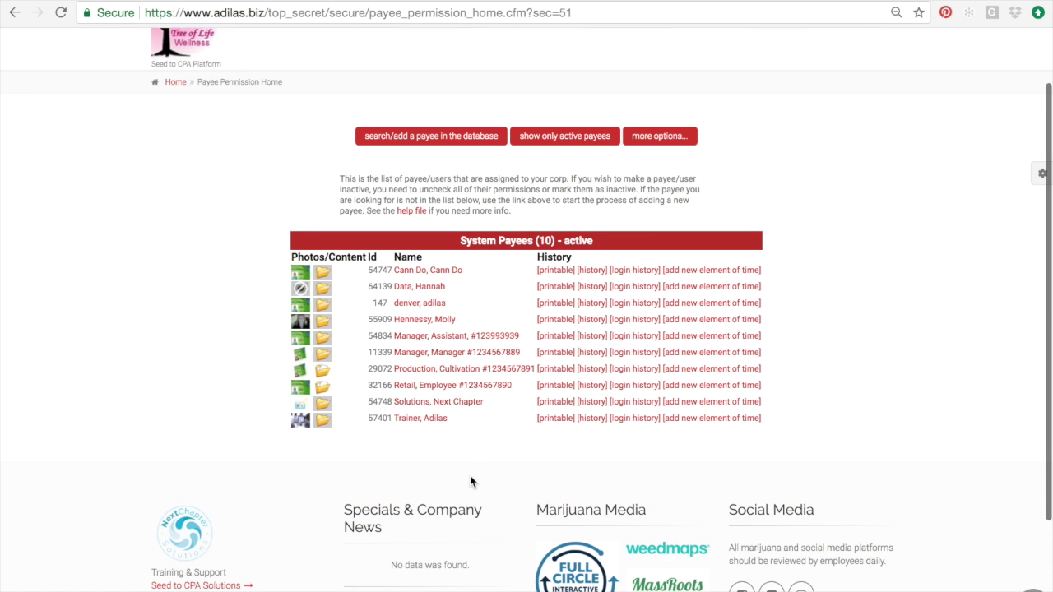